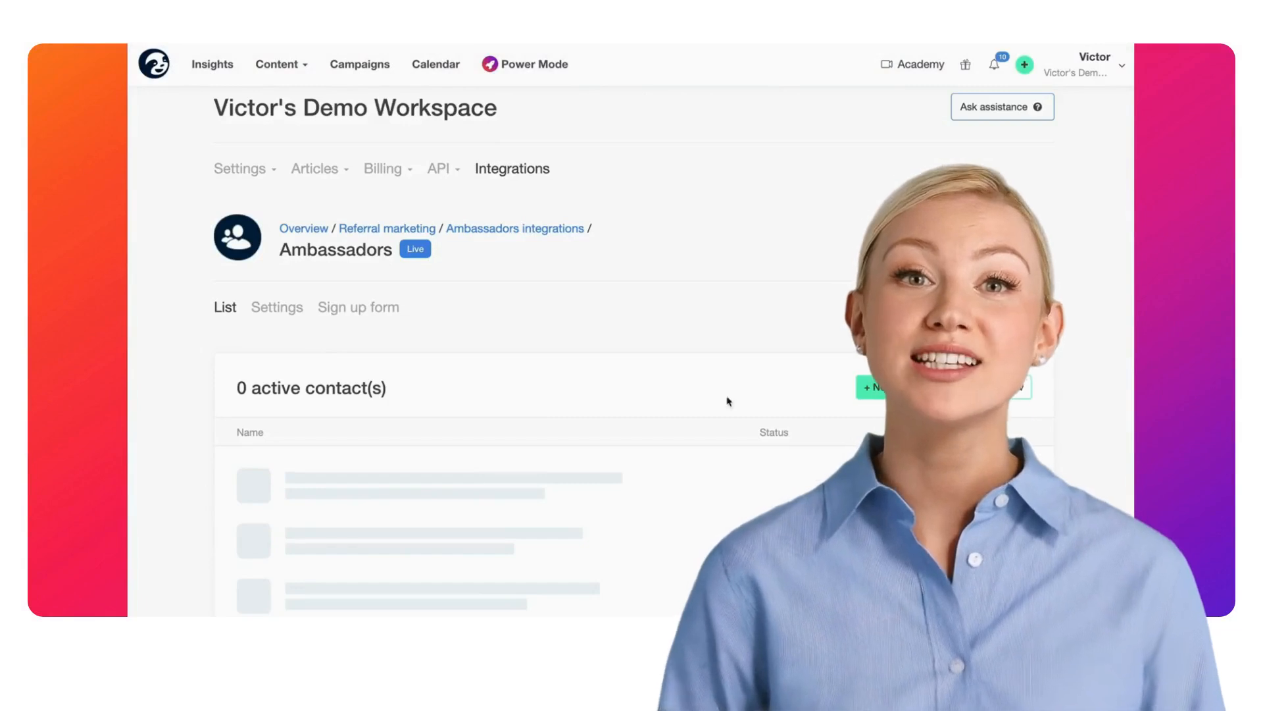
Step: Preview adding a contact to the ambassador list by entering their e-mail address
{"action": "left_click", "coordinate": [633, 165]}
{"action": "key", "text": "Tab"}
{"action": "left_click", "coordinate": [523, 346]}
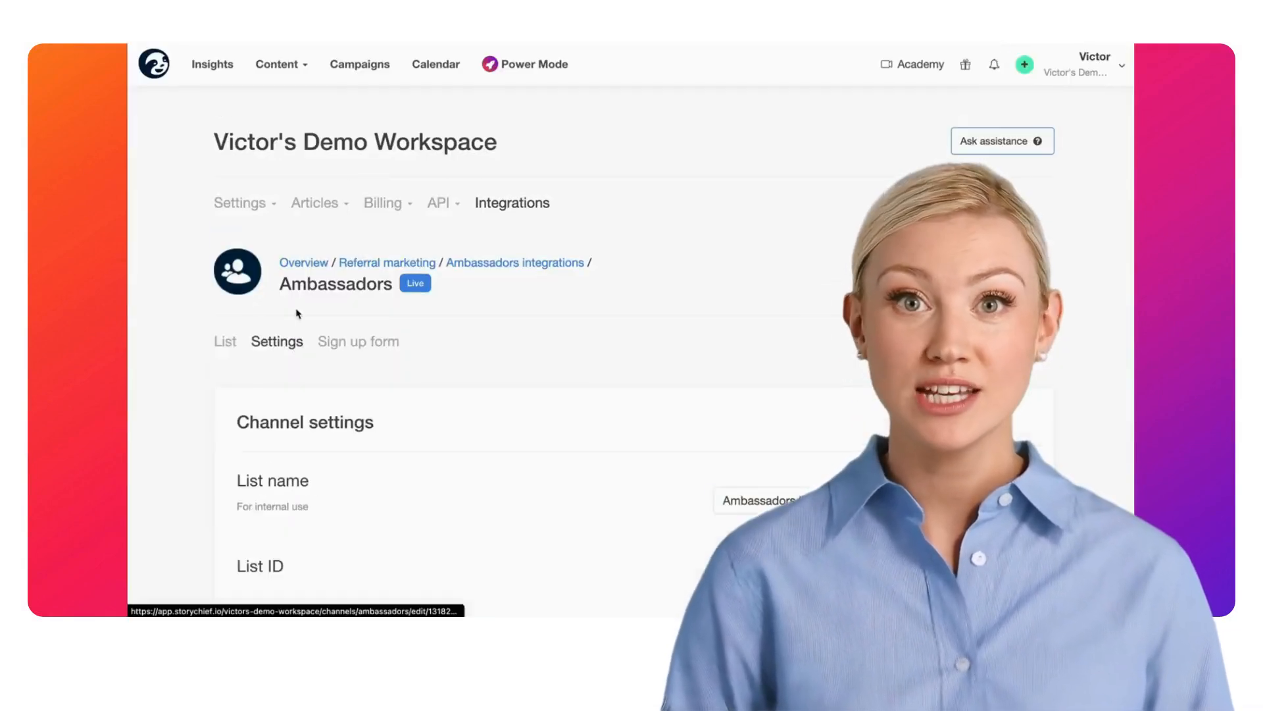
Step: Preview creating the sign-up form and scheduling the article's referral marketing outreach
{"action": "scroll", "coordinate": [220, 310], "scroll_direction": "down", "scroll_amount": 10}
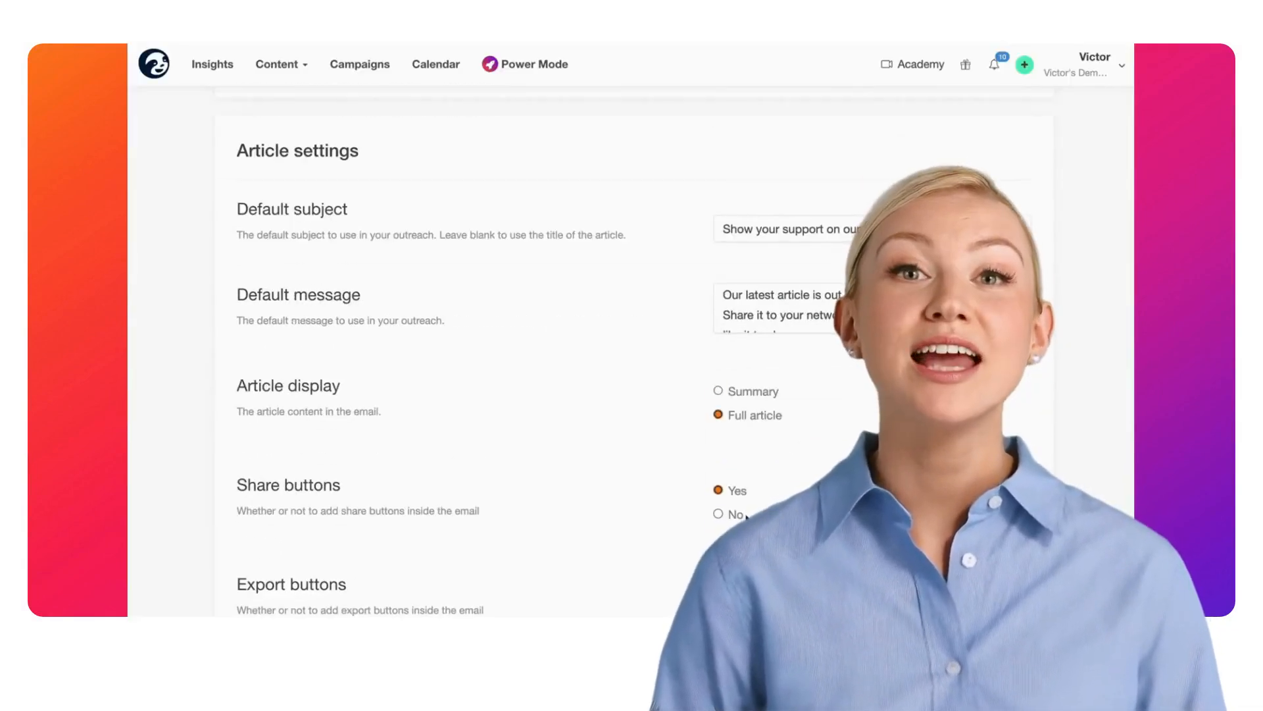
{"action": "scroll", "coordinate": [776, 423], "scroll_direction": "down", "scroll_amount": 8}
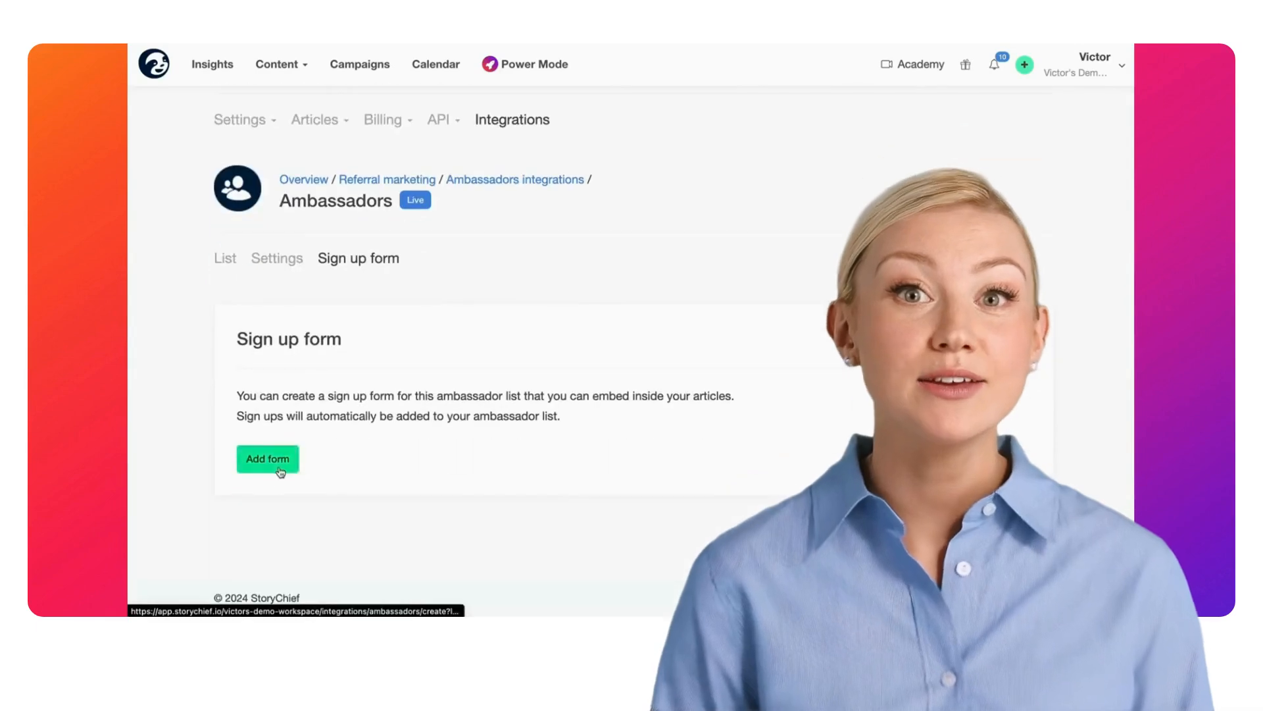
{"action": "left_click", "coordinate": [293, 459]}
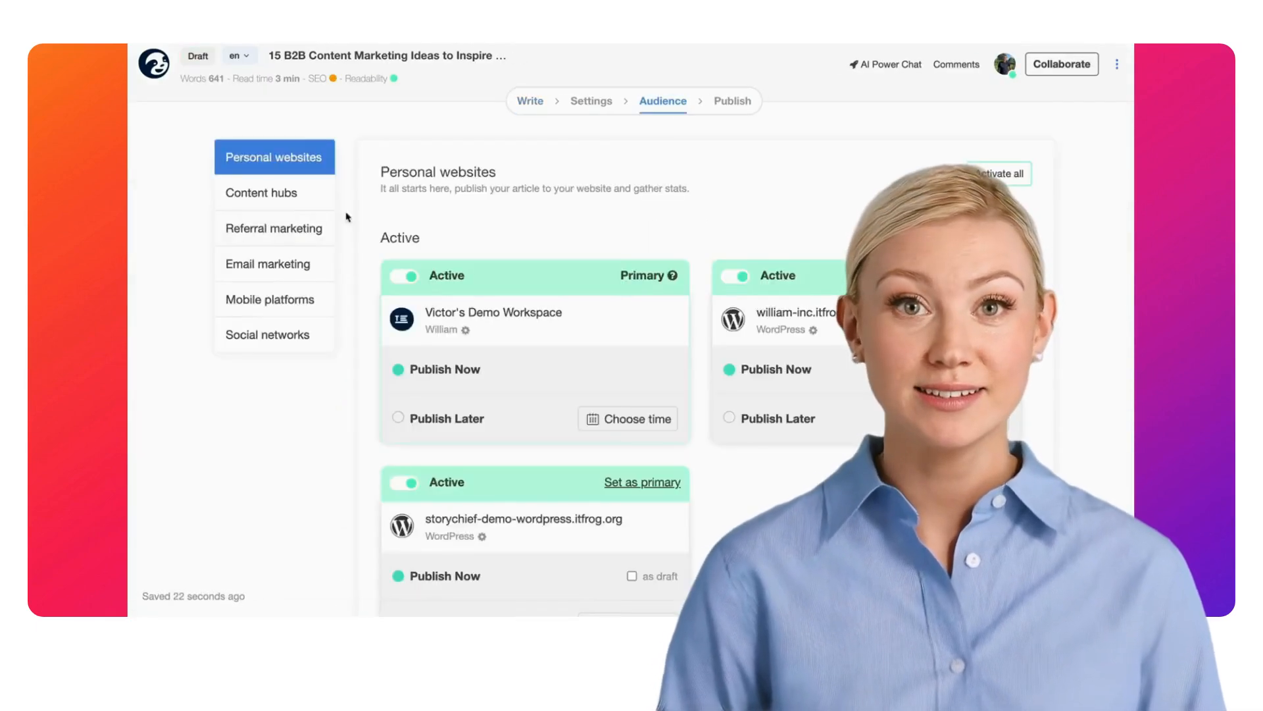
{"action": "left_click", "coordinate": [309, 219]}
{"action": "left_click", "coordinate": [633, 339]}
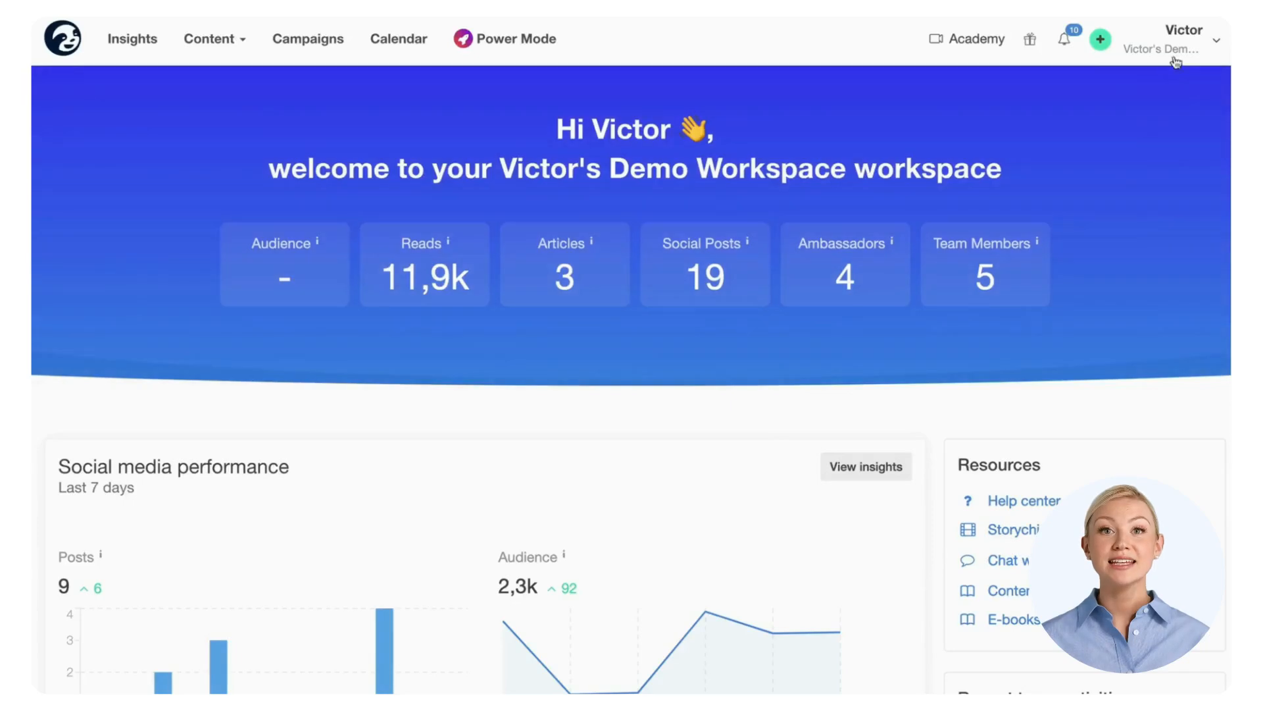
Step: Go to Integrations > Referral marketing > Ambassadors to see the five existing destinations
{"action": "left_click", "coordinate": [1179, 58]}
{"action": "left_click", "coordinate": [1104, 290]}
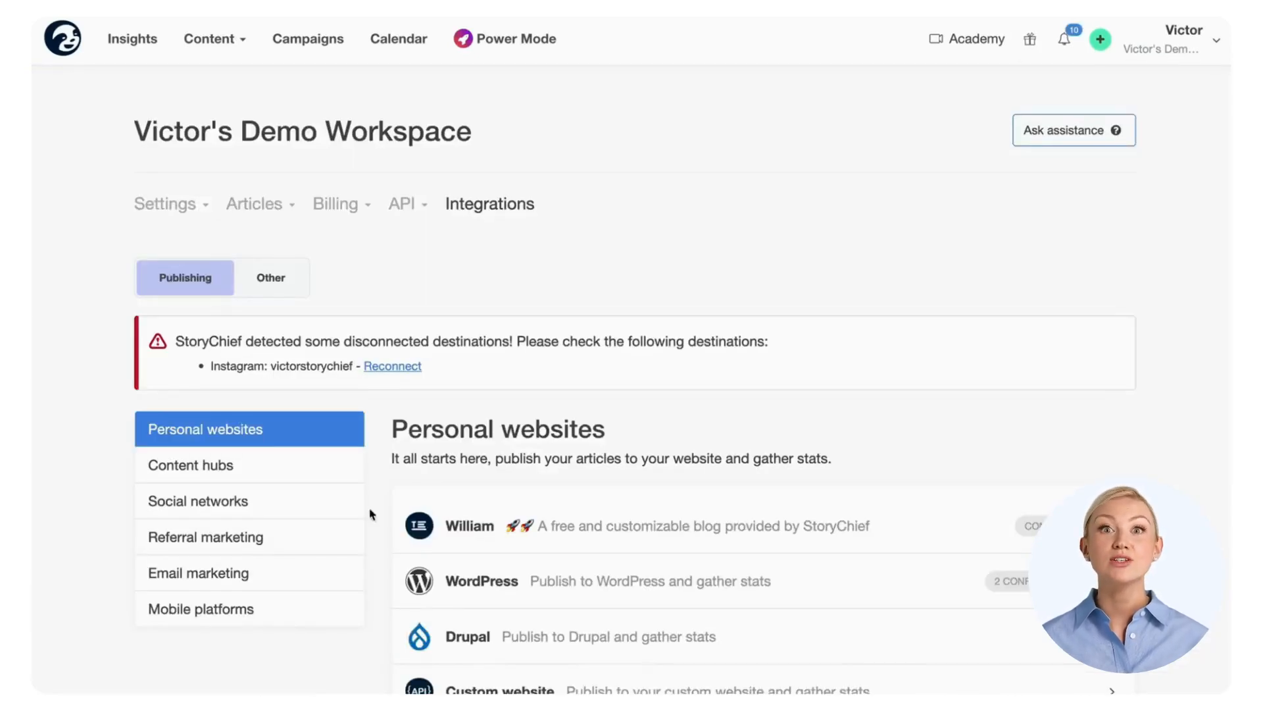
{"action": "left_click", "coordinate": [305, 540]}
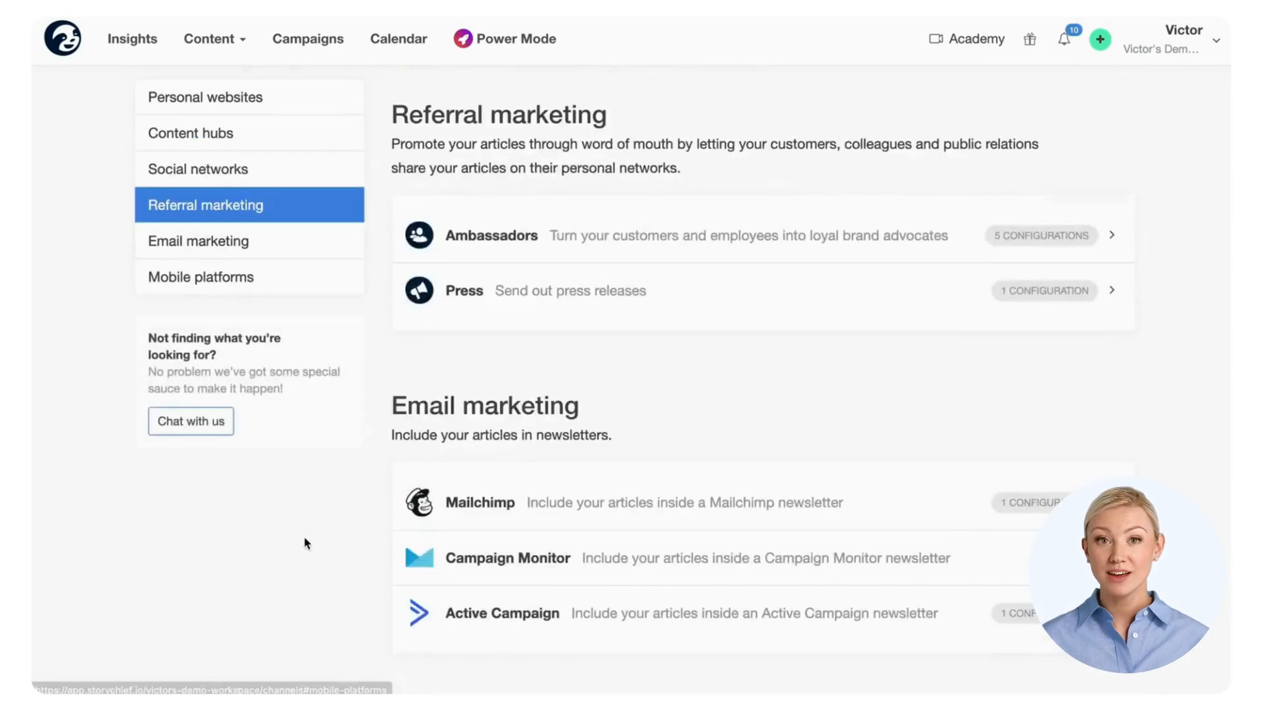
{"action": "left_click", "coordinate": [674, 248]}
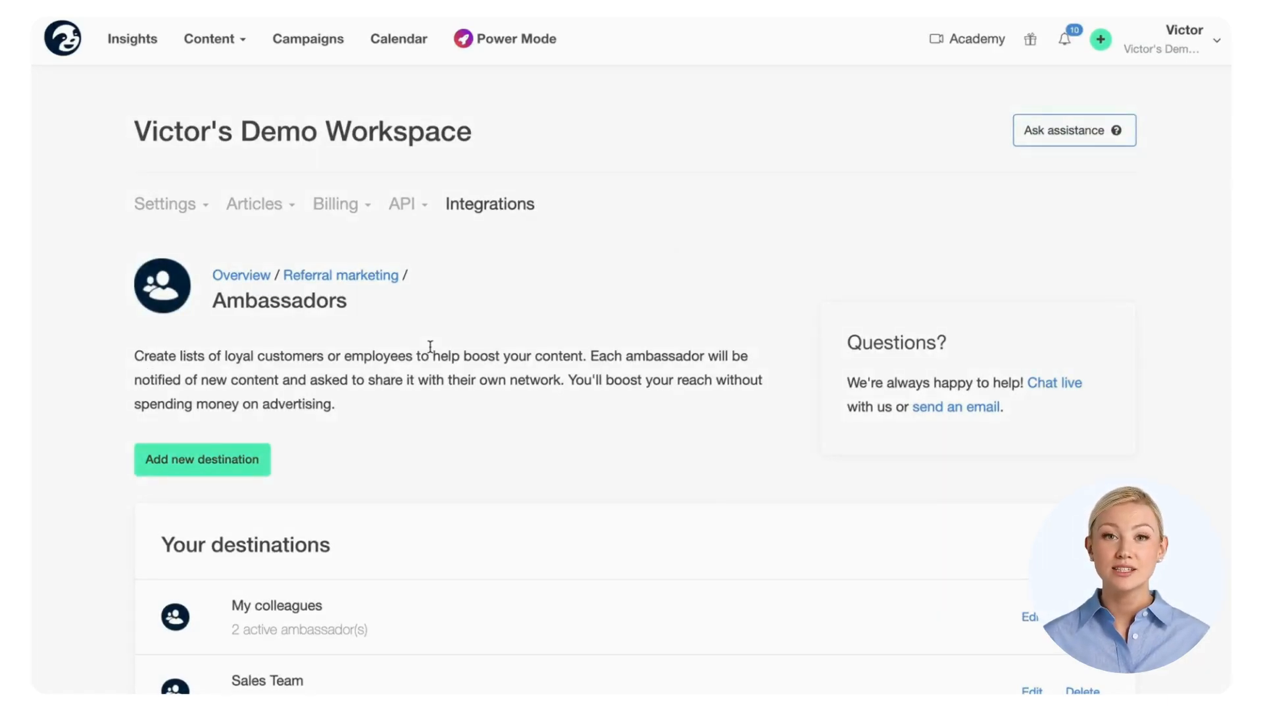
{"action": "scroll", "coordinate": [431, 347], "scroll_direction": "down", "scroll_amount": 5}
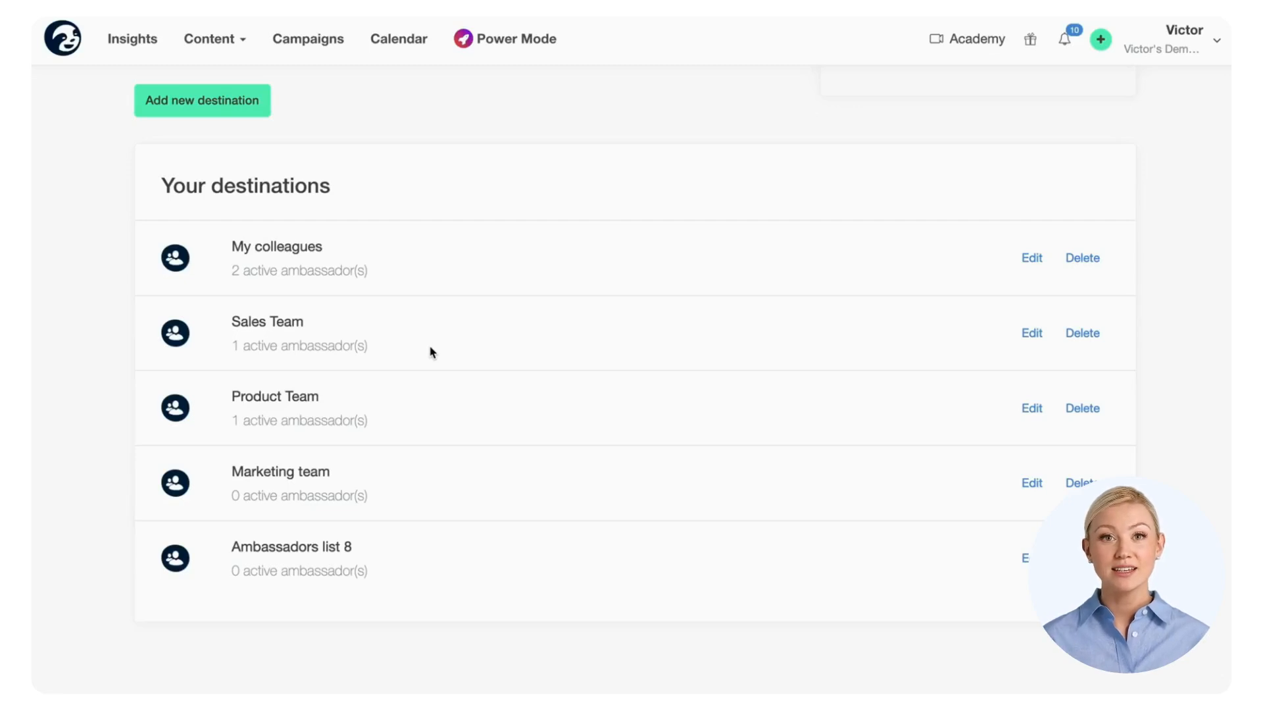
{"action": "scroll", "coordinate": [431, 353], "scroll_direction": "up", "scroll_amount": 4}
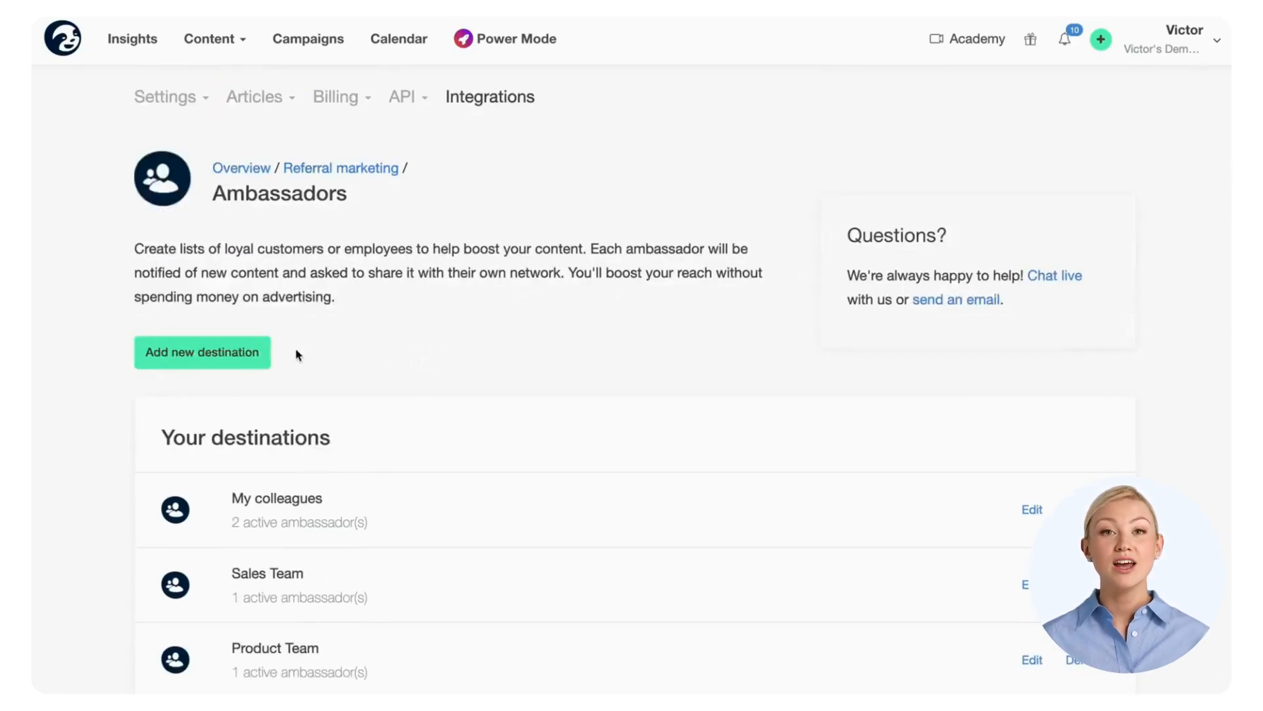
Step: Add a new ambassador list with one contact, entering their e-mail and confirming e-mail permission
{"action": "left_click", "coordinate": [255, 356]}
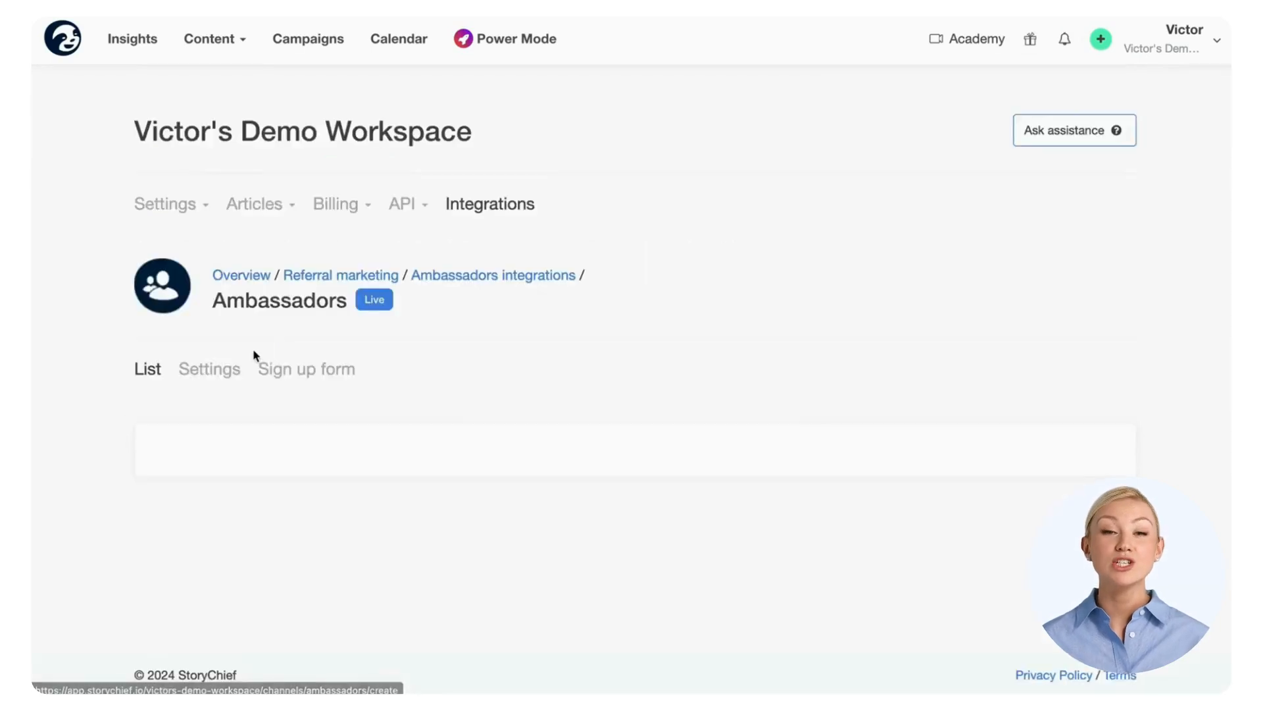
{"action": "scroll", "coordinate": [256, 356], "scroll_direction": "down", "scroll_amount": 1}
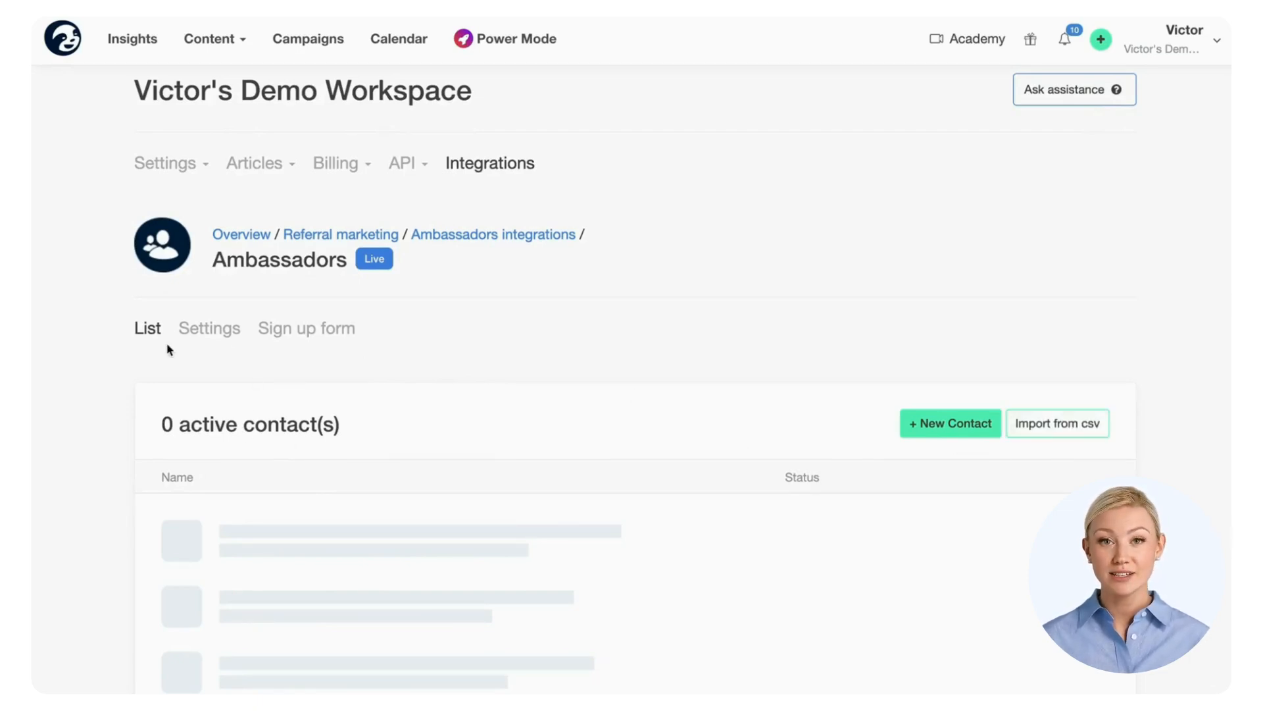
{"action": "left_click", "coordinate": [953, 428]}
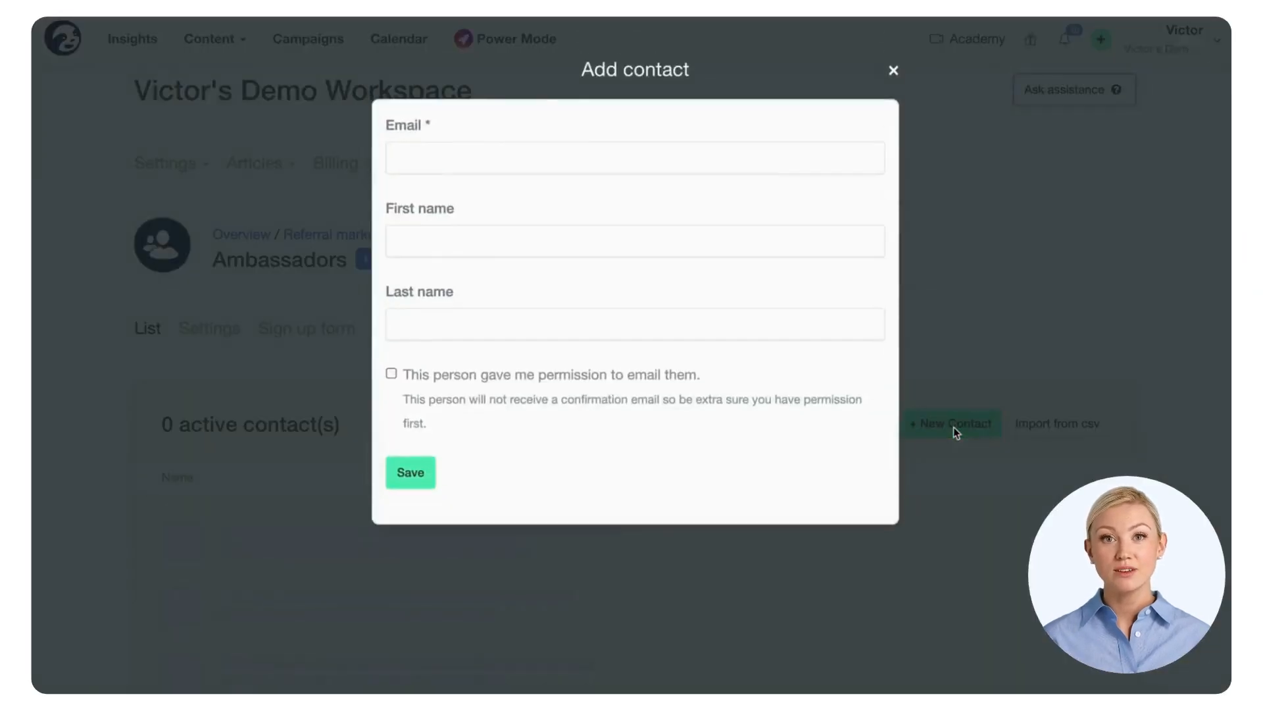
{"action": "left_click", "coordinate": [507, 162]}
{"action": "left_click", "coordinate": [497, 241]}
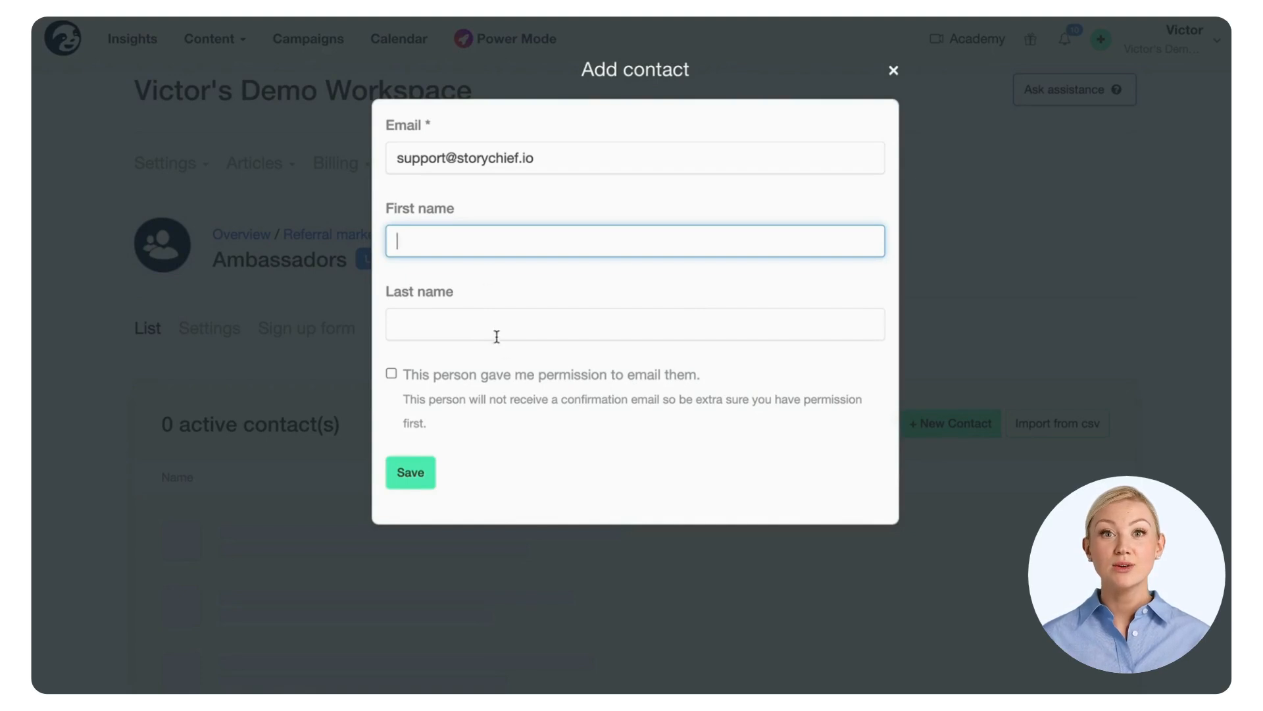
{"action": "left_click", "coordinate": [503, 373]}
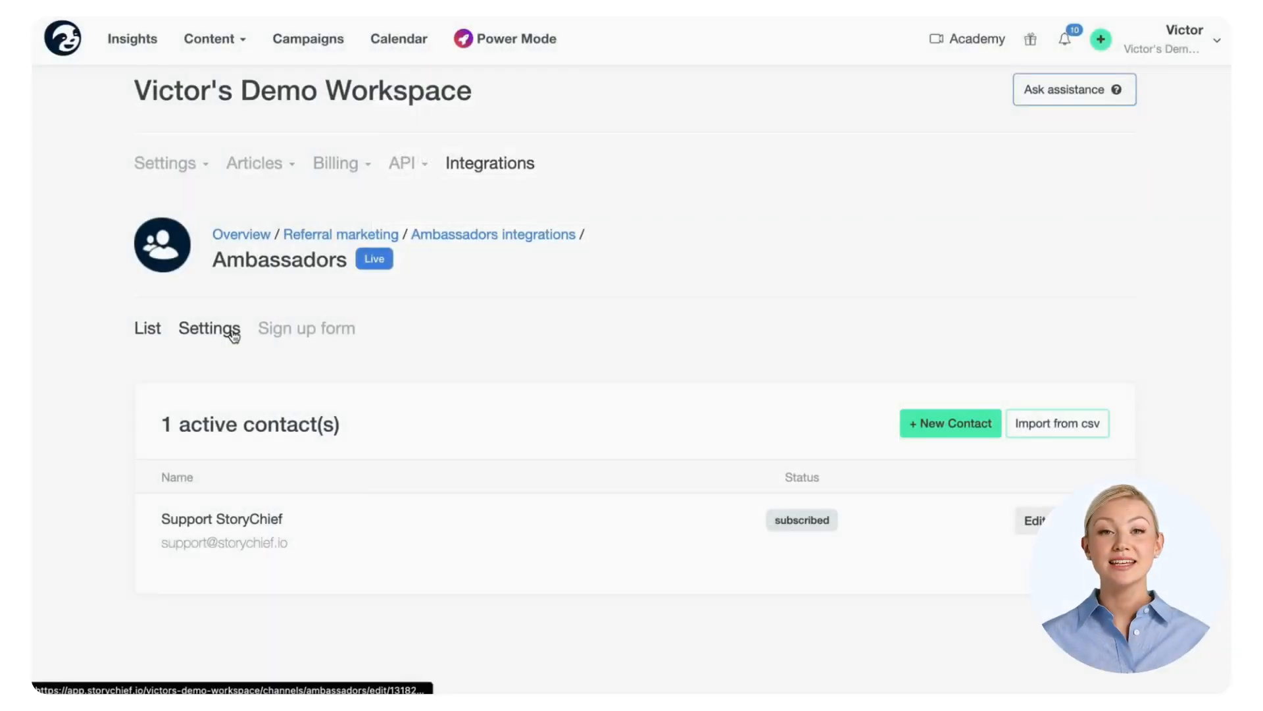
{"action": "left_click", "coordinate": [229, 328]}
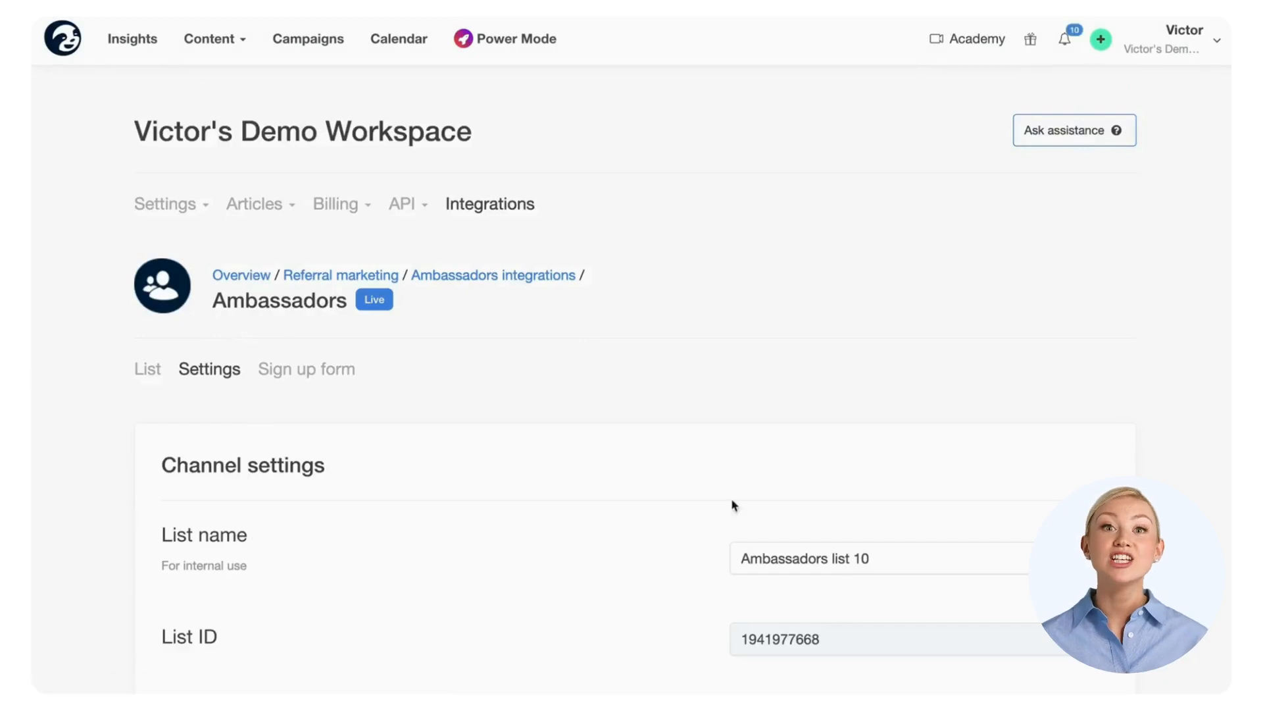
Step: Rename the list to 'Support colleagues' and set the from-address sender to 'Support'
{"action": "triple_click", "coordinate": [894, 552]}
{"action": "type", "text": "Support colleagues"}
{"action": "scroll", "coordinate": [549, 504], "scroll_direction": "down", "scroll_amount": 3}
{"action": "scroll", "coordinate": [550, 510], "scroll_direction": "down", "scroll_amount": 2}
{"action": "double_click", "coordinate": [775, 520]}
{"action": "type", "text": "Support"}
Step: Paste the article default message, choose Full article emails and No share buttons
{"action": "scroll", "coordinate": [775, 521], "scroll_direction": "down", "scroll_amount": 8}
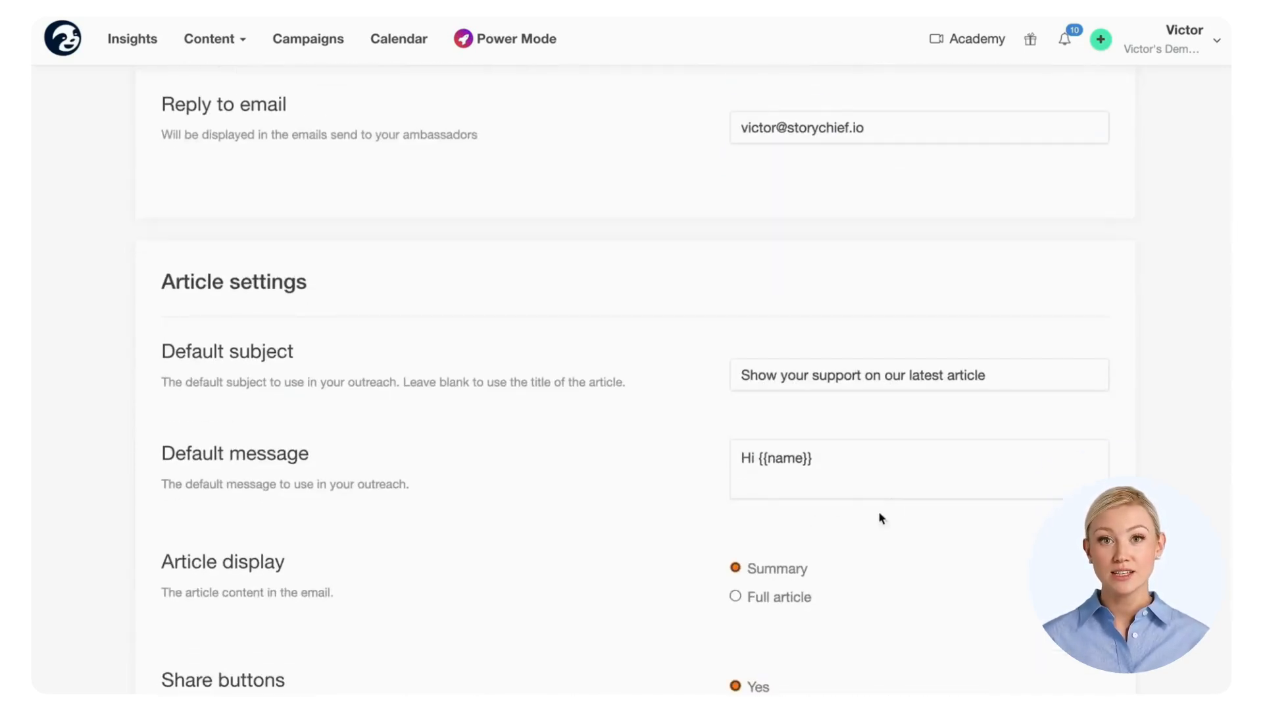
{"action": "left_click", "coordinate": [966, 490]}
{"action": "key", "text": "ctrl+v"}
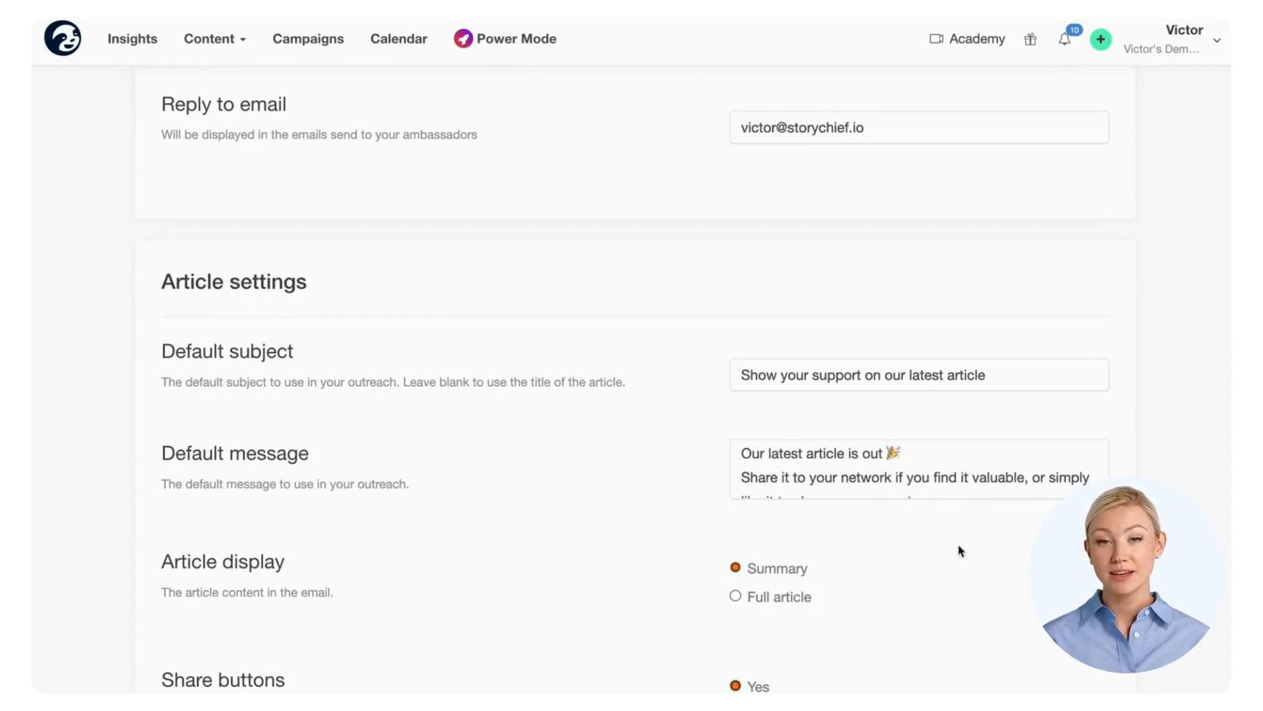
{"action": "scroll", "coordinate": [960, 551], "scroll_direction": "down", "scroll_amount": 1}
{"action": "scroll", "coordinate": [960, 551], "scroll_direction": "down", "scroll_amount": 2}
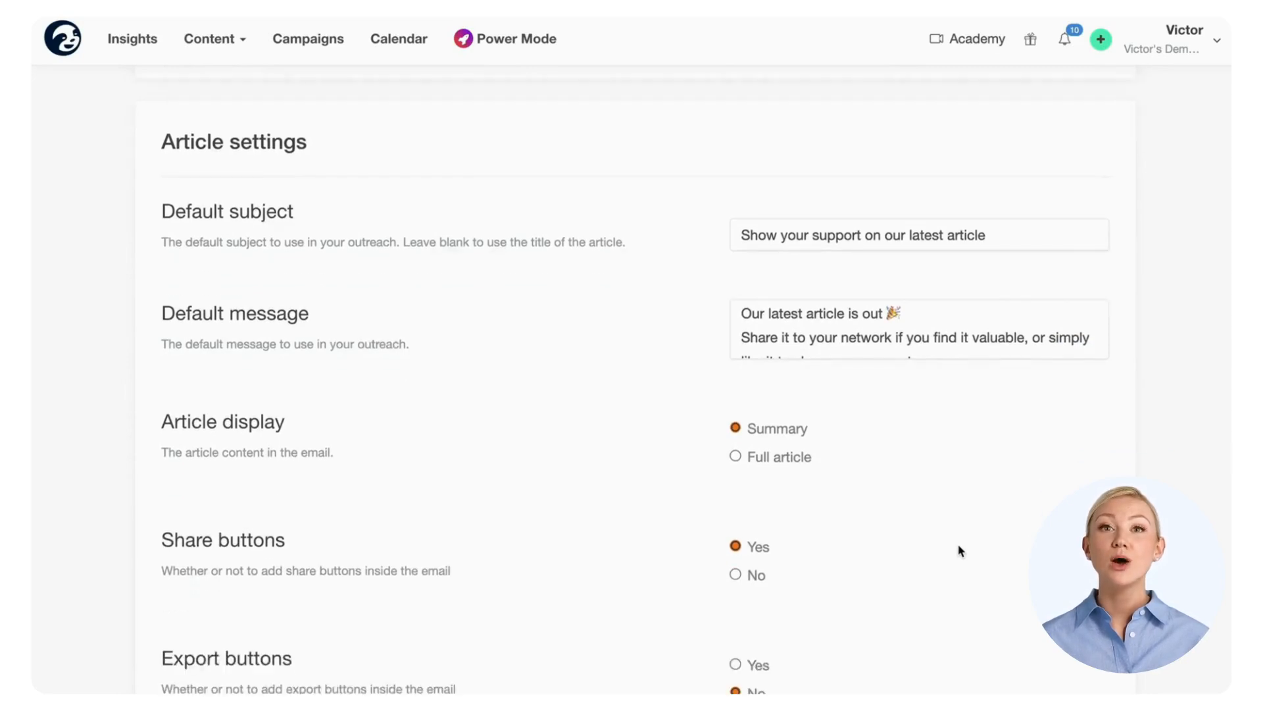
{"action": "left_click", "coordinate": [800, 463]}
{"action": "left_click", "coordinate": [751, 577]}
Step: End the post default message with '!' and save the outreach settings
{"action": "scroll", "coordinate": [838, 589], "scroll_direction": "down", "scroll_amount": 5}
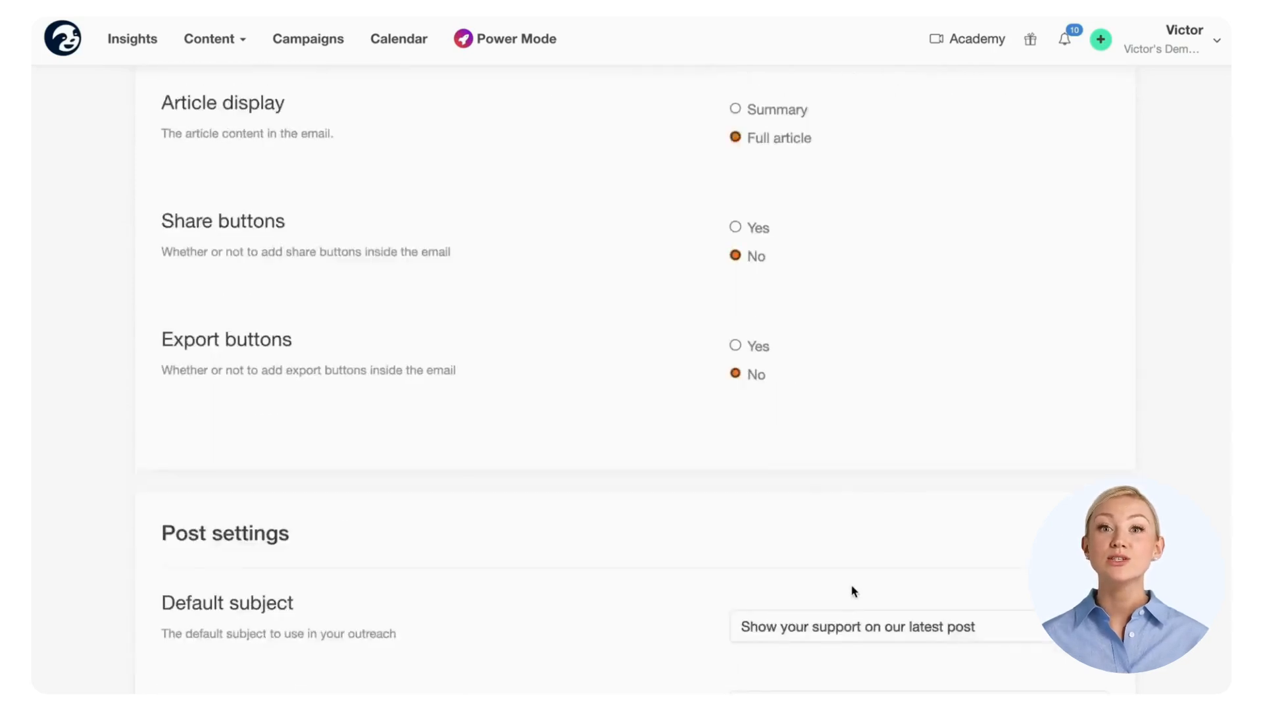
{"action": "scroll", "coordinate": [781, 414], "scroll_direction": "up", "scroll_amount": 1}
{"action": "scroll", "coordinate": [781, 414], "scroll_direction": "down", "scroll_amount": 5}
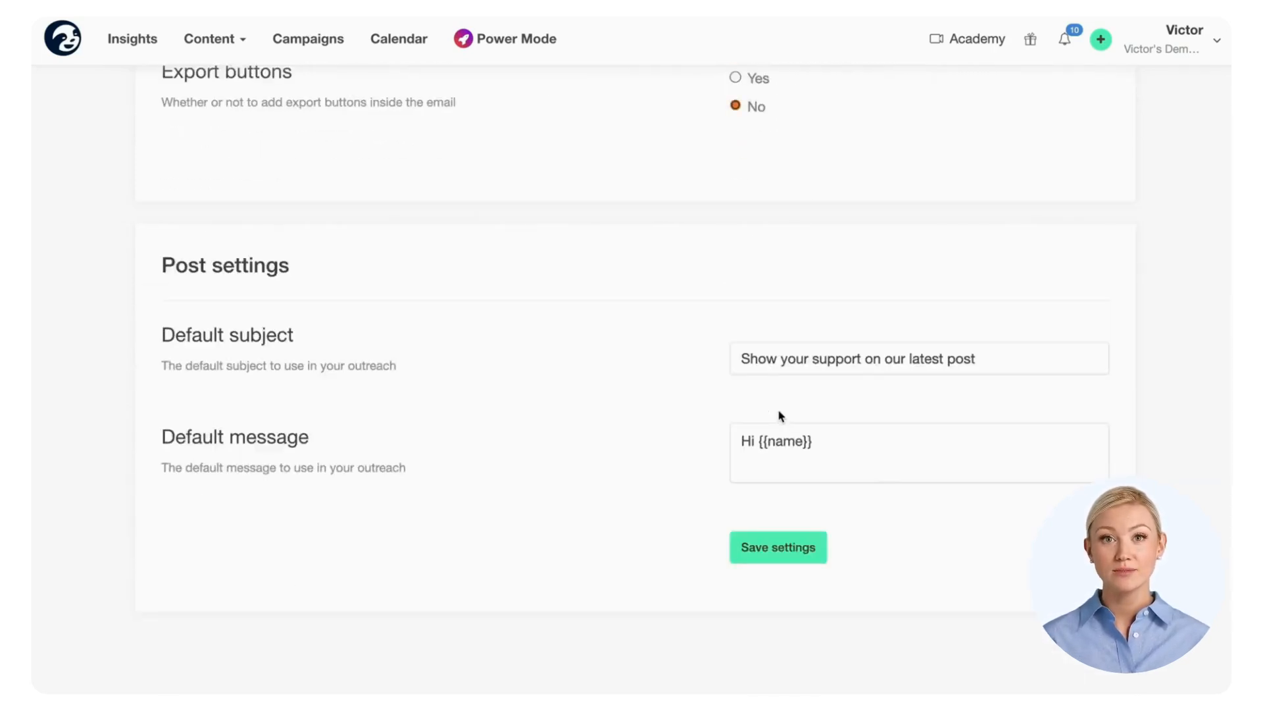
{"action": "scroll", "coordinate": [872, 457], "scroll_direction": "down", "scroll_amount": 1}
{"action": "scroll", "coordinate": [872, 458], "scroll_direction": "down", "scroll_amount": 2}
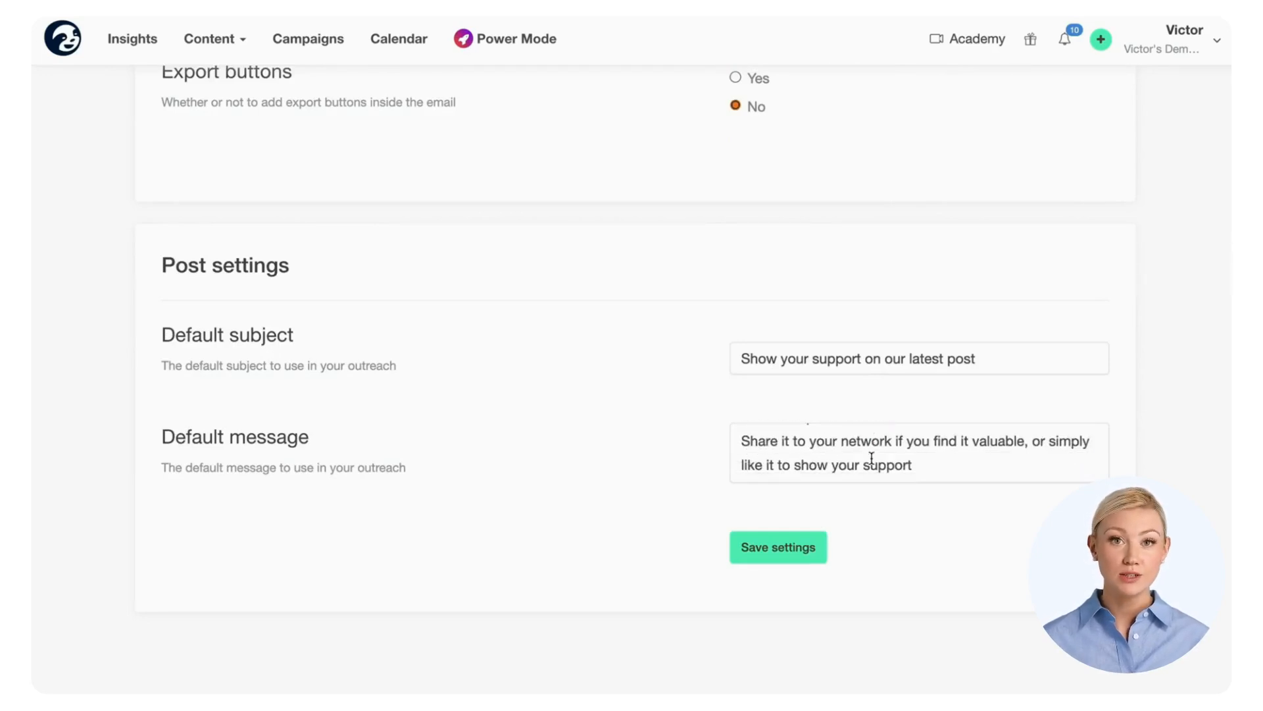
{"action": "left_click", "coordinate": [942, 464]}
{"action": "type", "text": "!"}
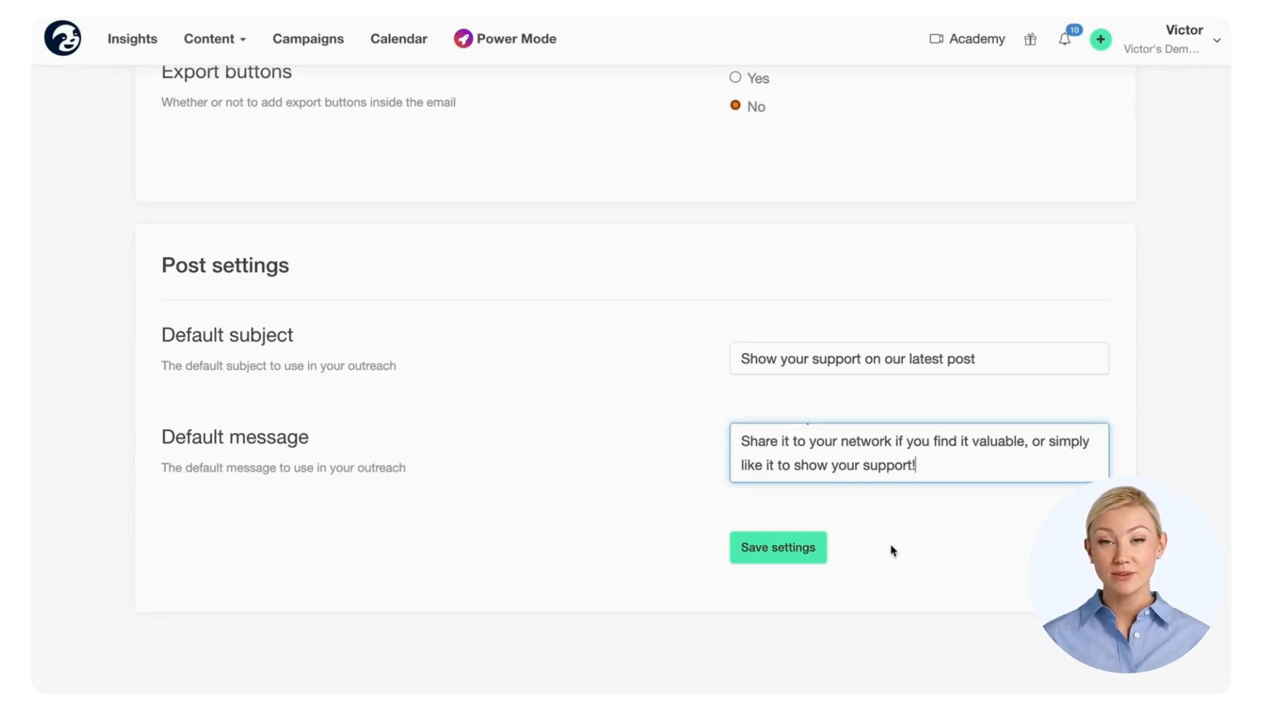
{"action": "left_click", "coordinate": [789, 559]}
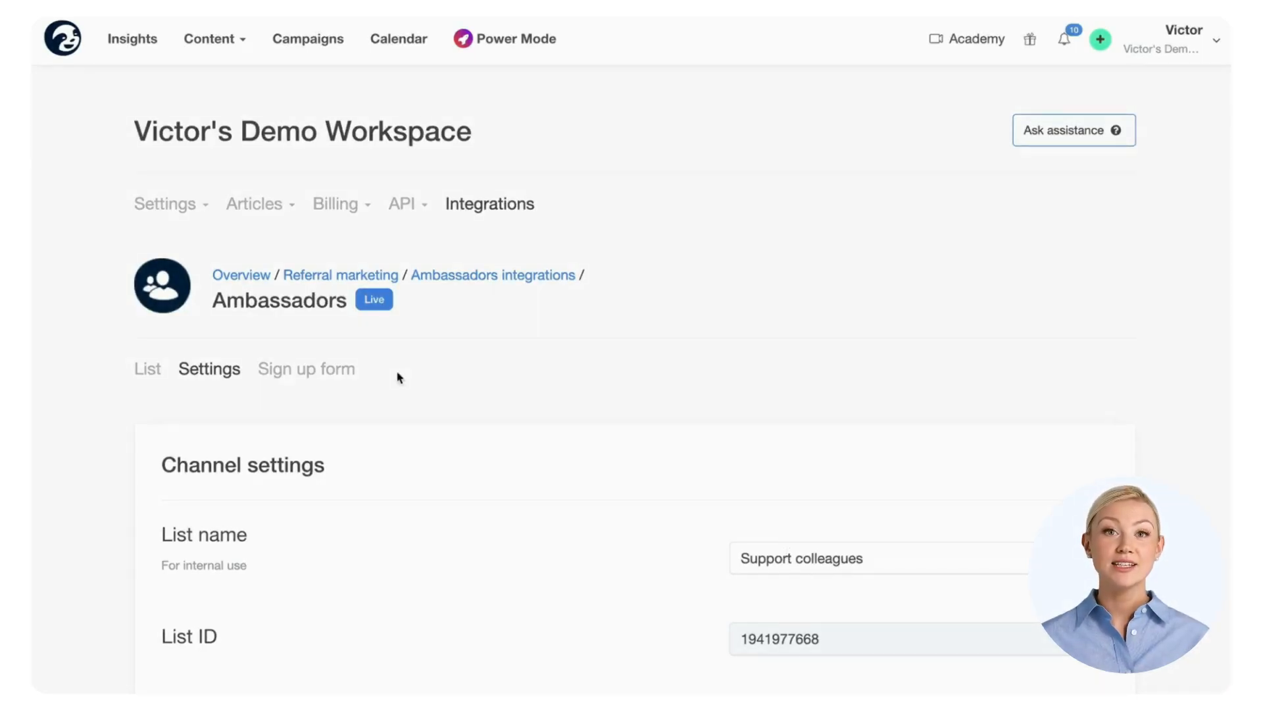
Step: Add a sign-up form for the Support colleagues ambassador list
{"action": "left_click", "coordinate": [343, 380]}
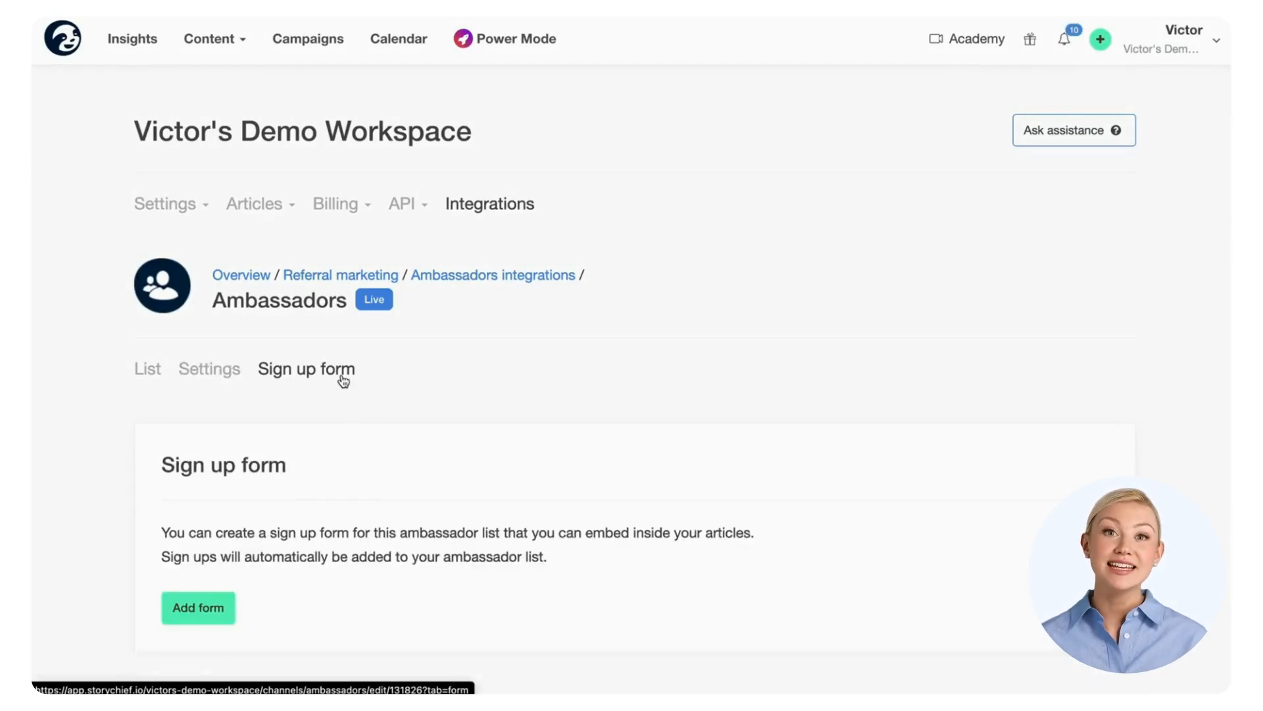
{"action": "scroll", "coordinate": [360, 421], "scroll_direction": "down", "scroll_amount": 2}
{"action": "scroll", "coordinate": [360, 425], "scroll_direction": "down", "scroll_amount": 1}
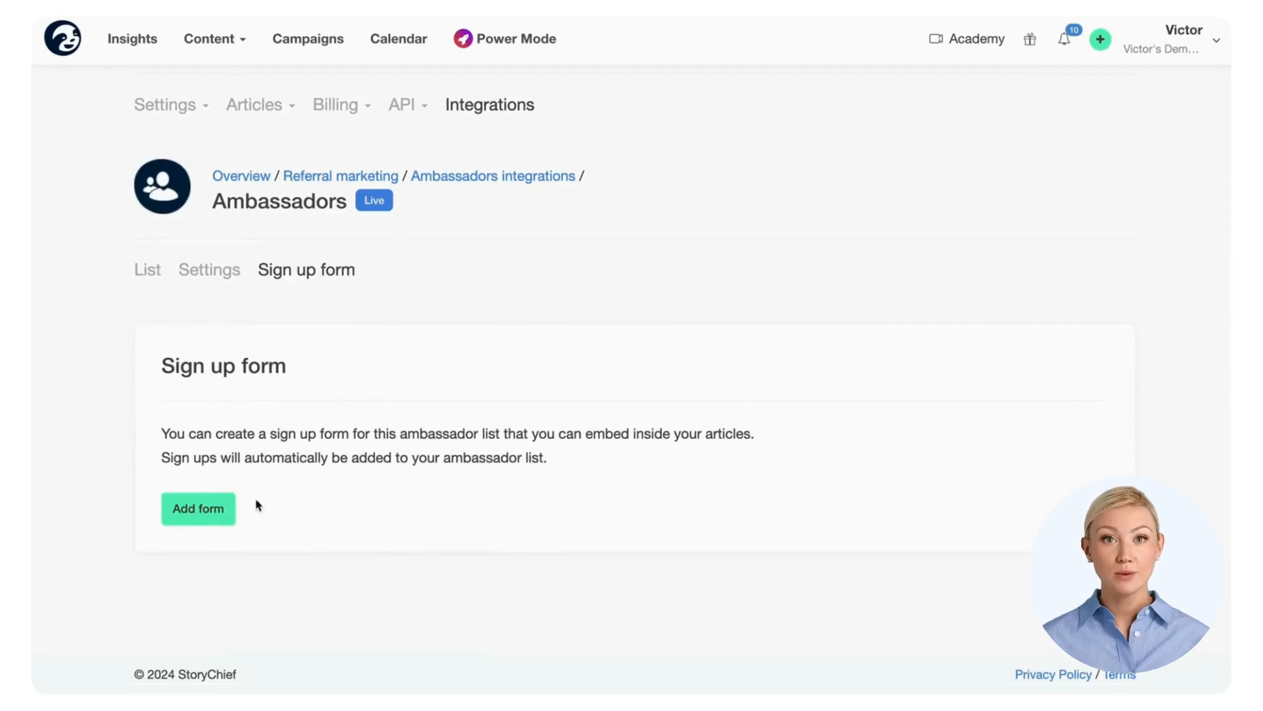
{"action": "left_click", "coordinate": [213, 524]}
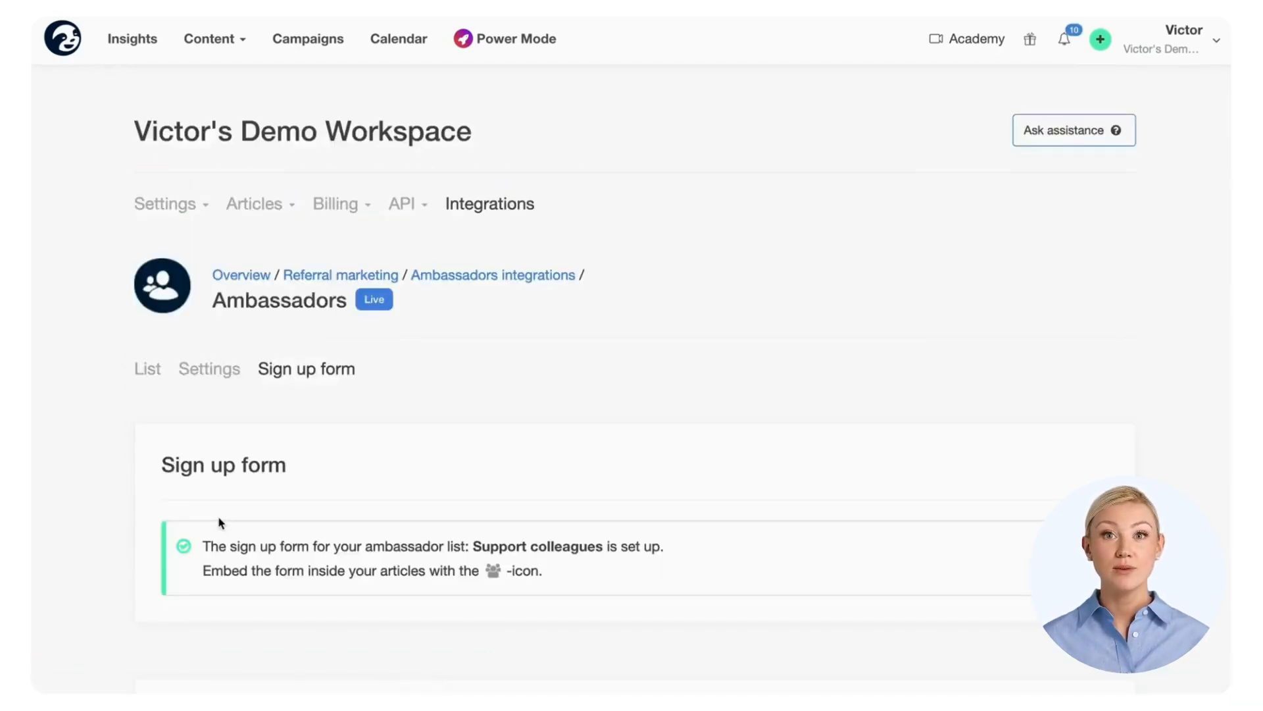
{"action": "scroll", "coordinate": [231, 522], "scroll_direction": "down", "scroll_amount": 5}
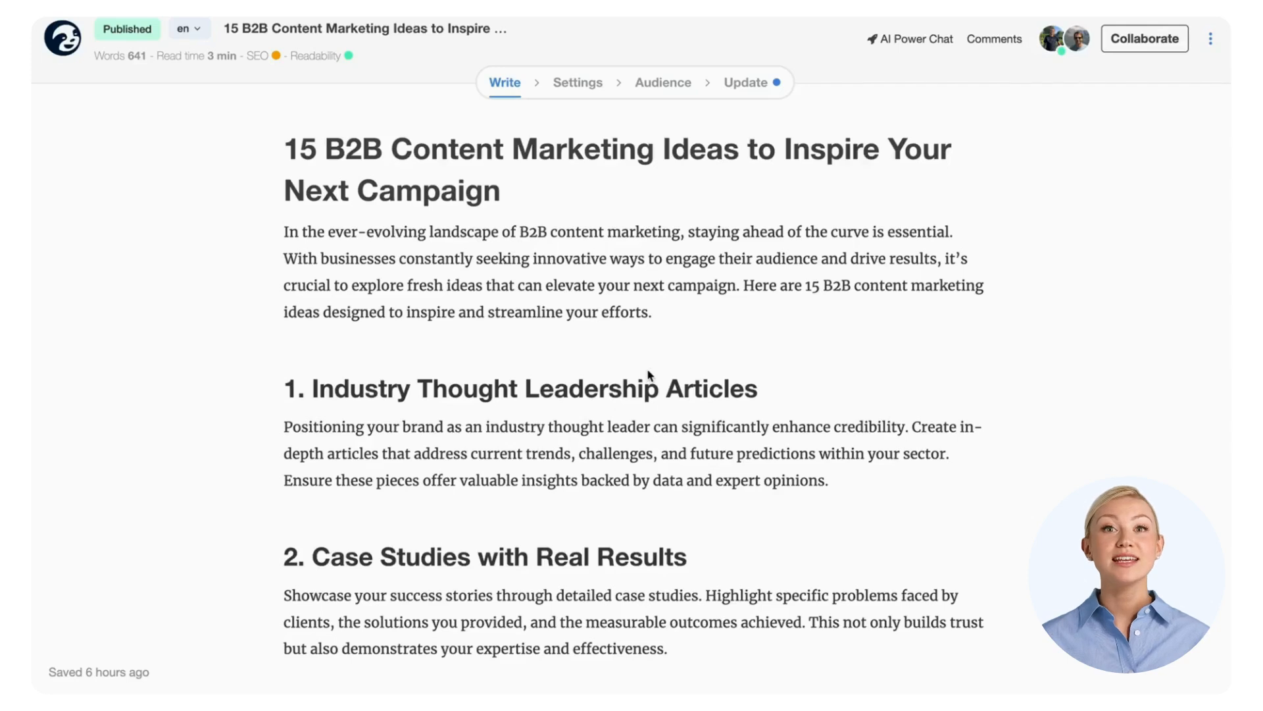
Step: Insert a lead form block using Ambassadors list 5 after the article's introduction
{"action": "left_click", "coordinate": [651, 312]}
{"action": "key", "text": "Return"}
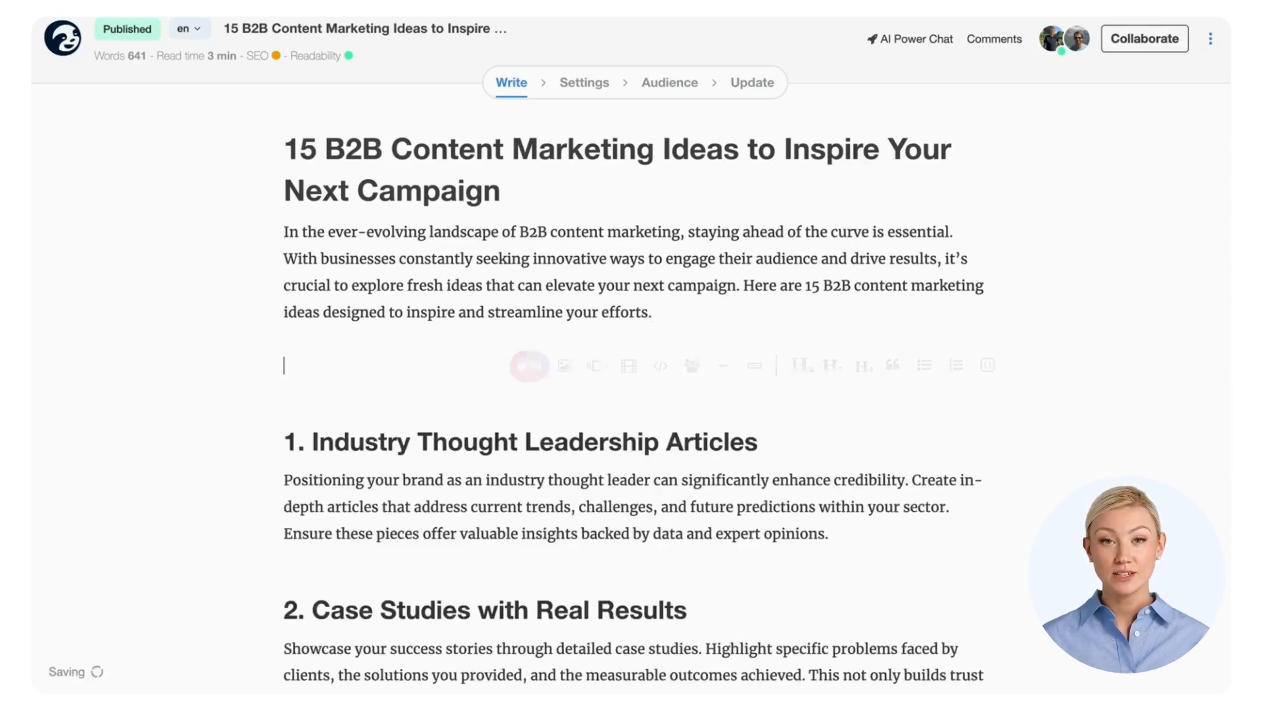
{"action": "left_click", "coordinate": [694, 364]}
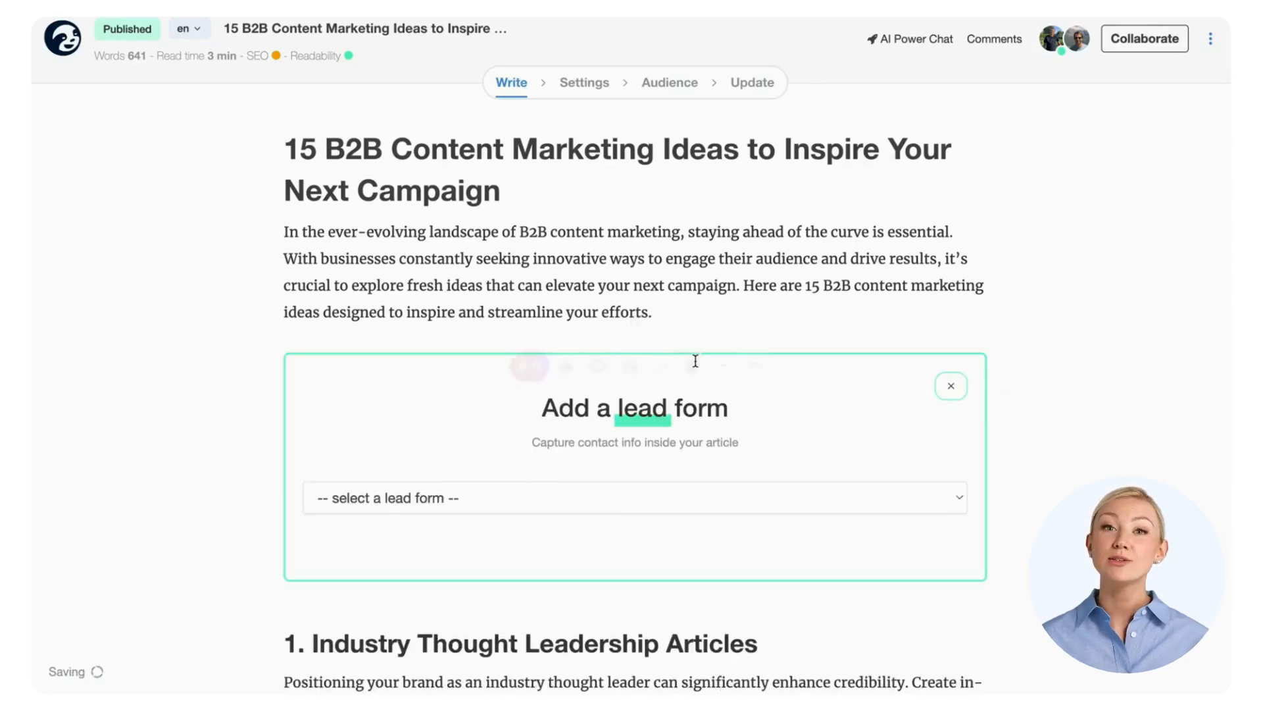
{"action": "left_click", "coordinate": [620, 494]}
{"action": "left_click", "coordinate": [563, 628]}
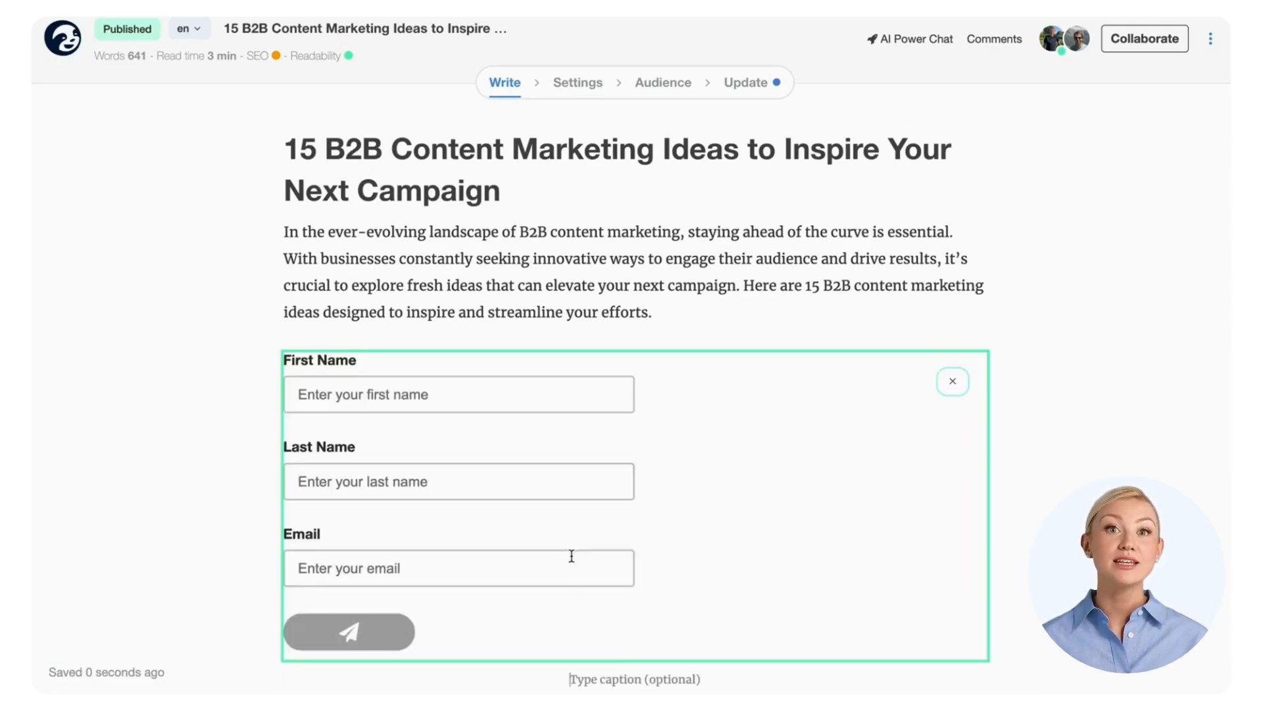
Step: Add an embed media block above it containing the sign-up form's iframe code
{"action": "left_click", "coordinate": [665, 316]}
{"action": "key", "text": "Return"}
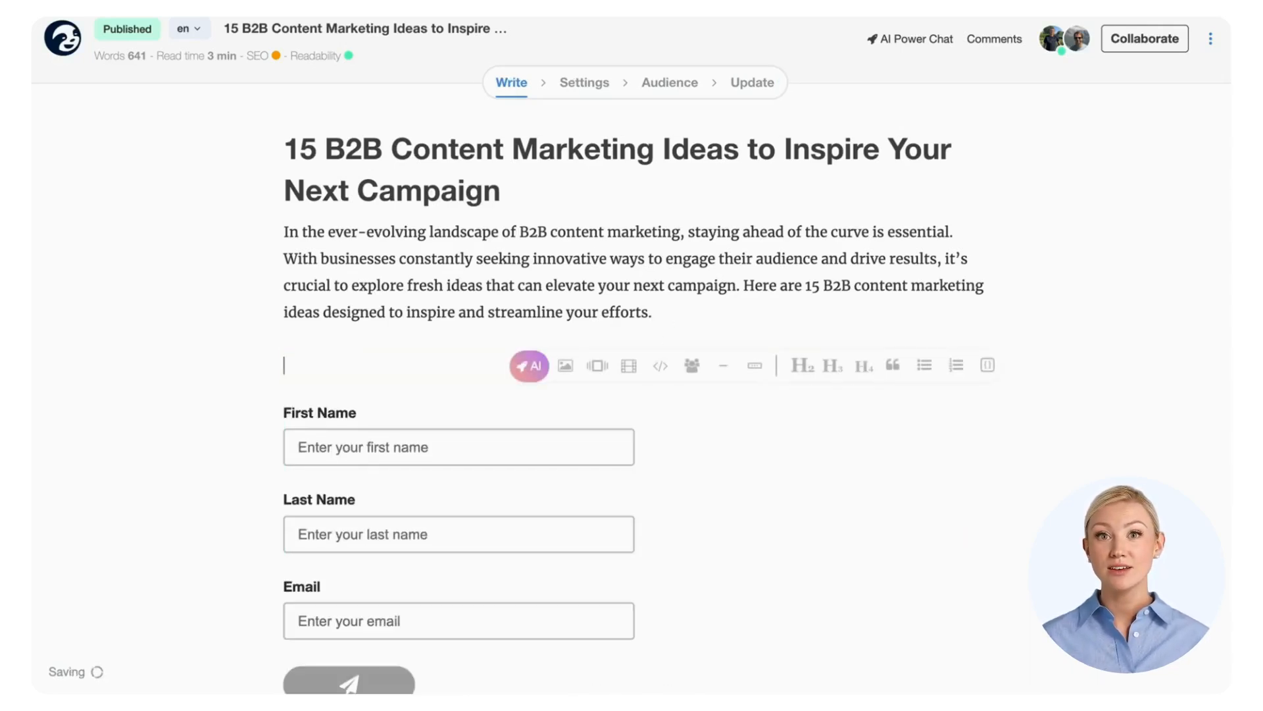
{"action": "left_click", "coordinate": [660, 366]}
{"action": "key", "text": "ctrl+v"}
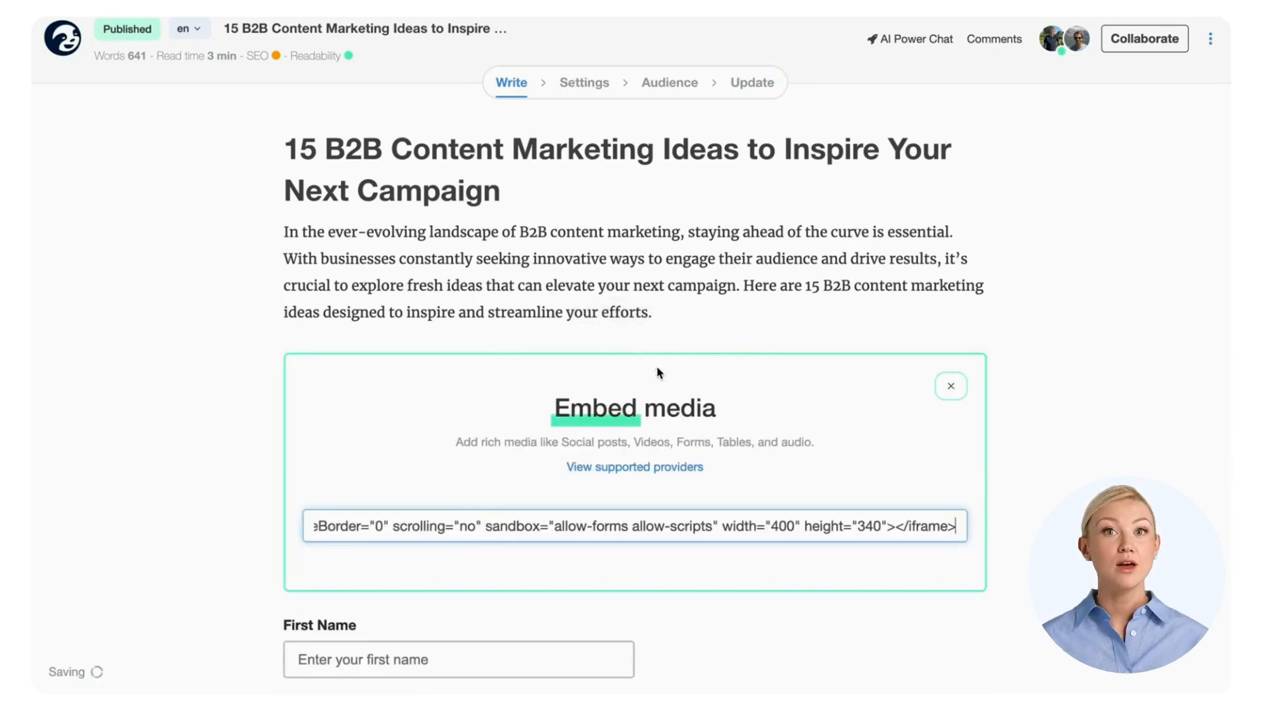
{"action": "key", "text": "Return"}
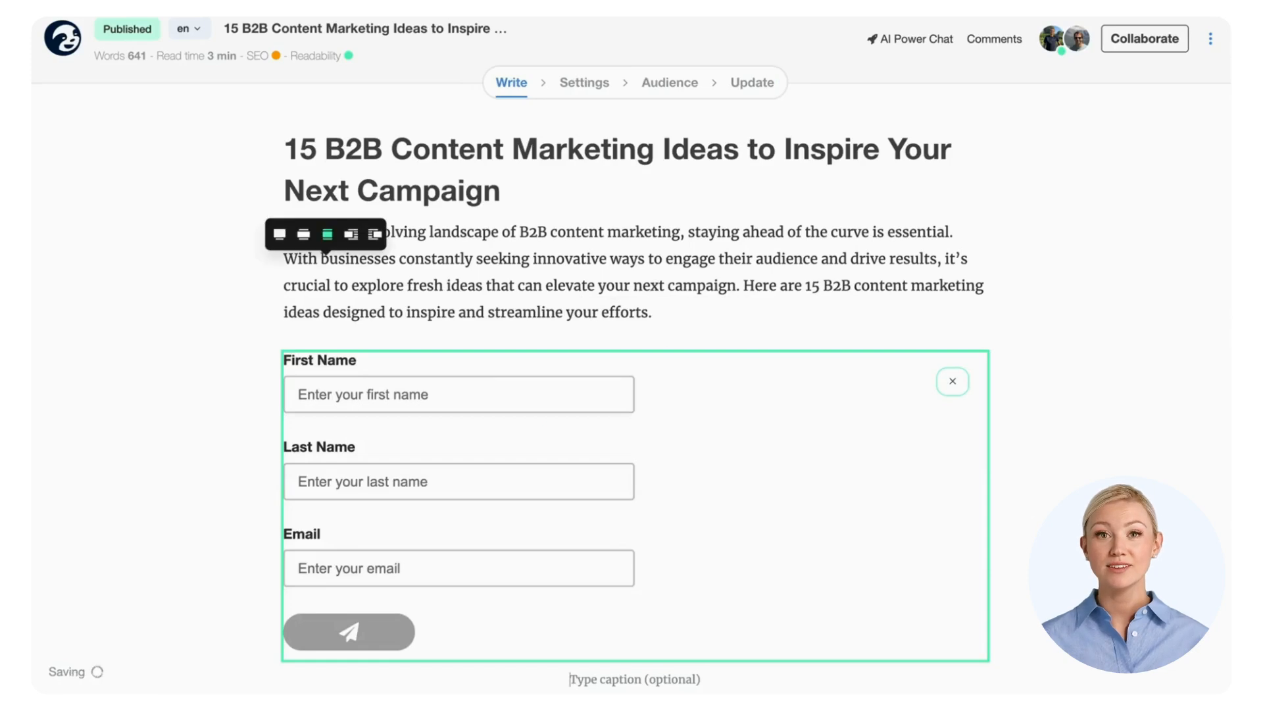
{"action": "left_click", "coordinate": [791, 362]}
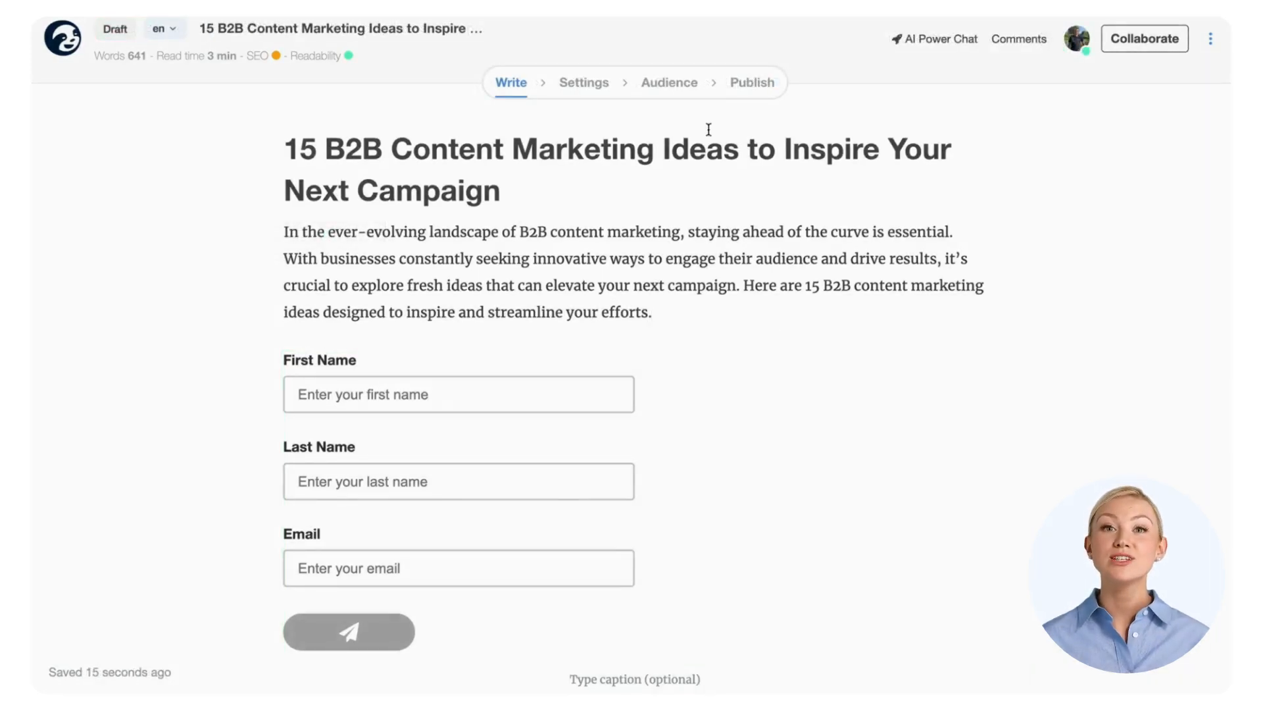
{"action": "left_click", "coordinate": [687, 87]}
Step: Activate My colleagues outreach with the message 'Show some love for our latest article!'
{"action": "left_click", "coordinate": [243, 235]}
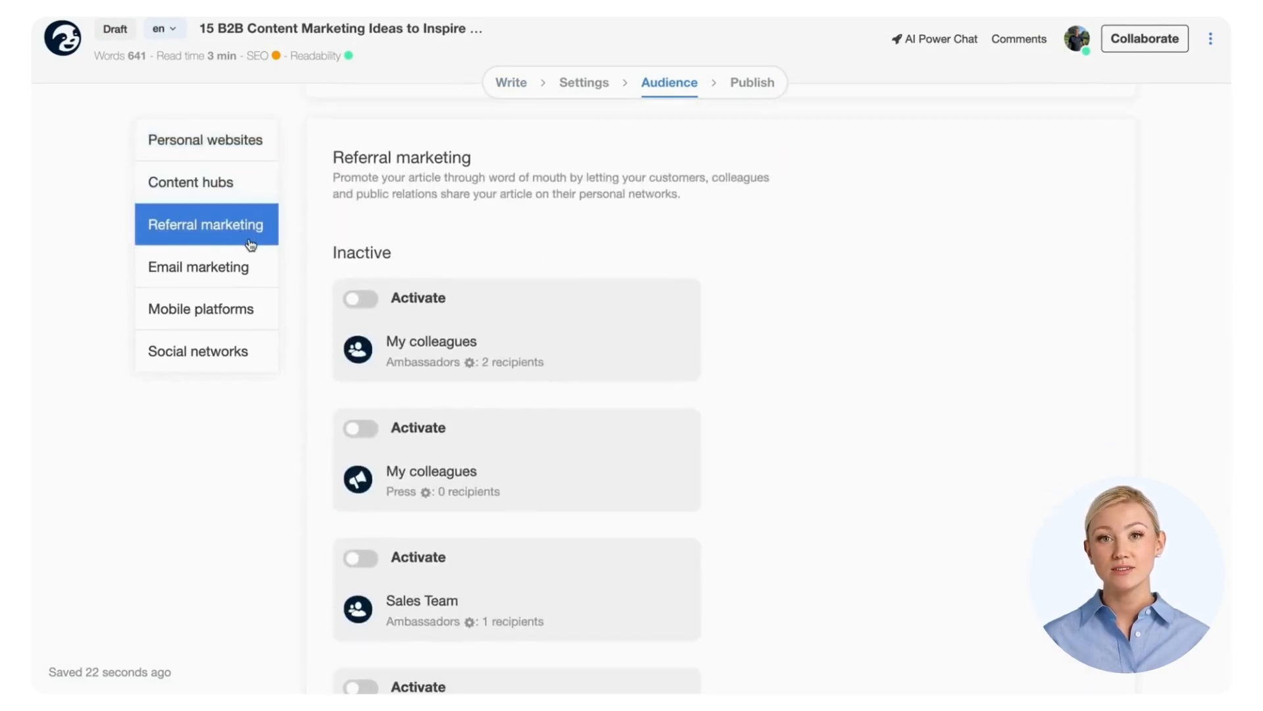
{"action": "left_click", "coordinate": [361, 299]}
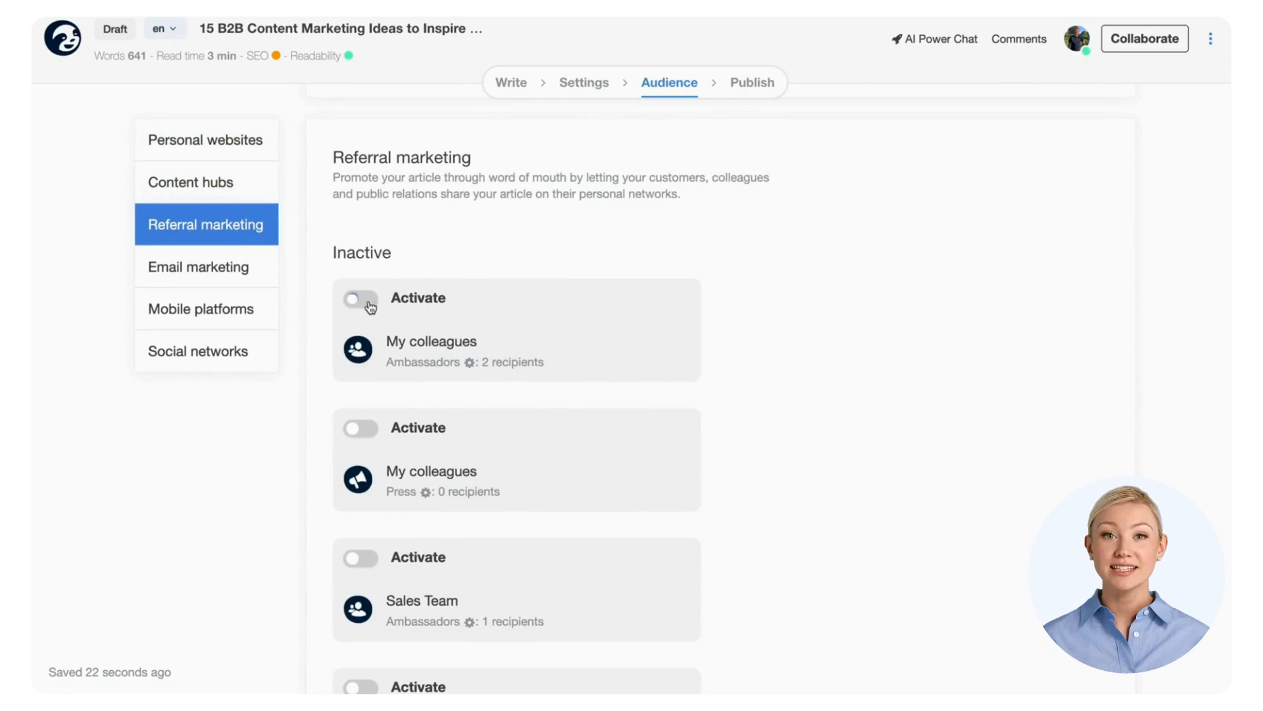
{"action": "scroll", "coordinate": [366, 447], "scroll_direction": "down", "scroll_amount": 3}
{"action": "left_click", "coordinate": [353, 554]}
{"action": "left_click_drag", "start_coordinate": [472, 271], "coordinate": [357, 233]}
{"action": "type", "text": "Show some love for our latest article!"}
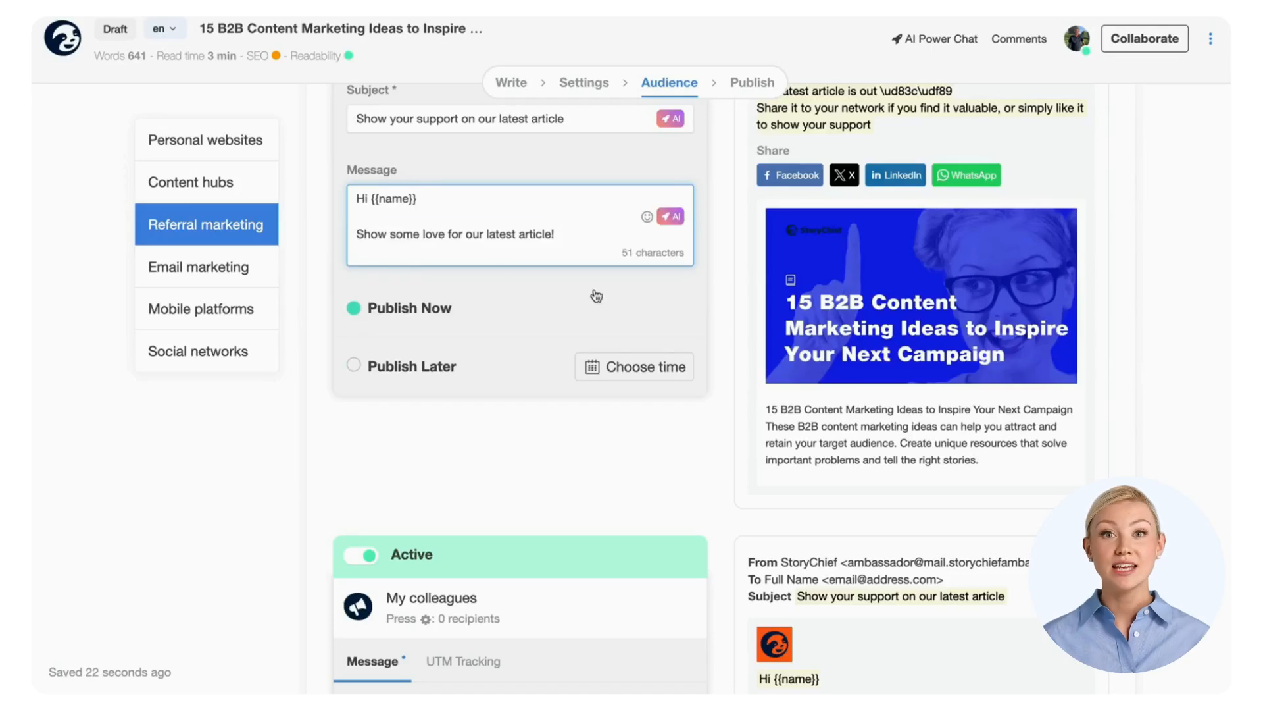
Step: Schedule the My colleagues outreach for 15 June 2024 at 10:00
{"action": "left_click", "coordinate": [439, 379]}
{"action": "left_click", "coordinate": [584, 583]}
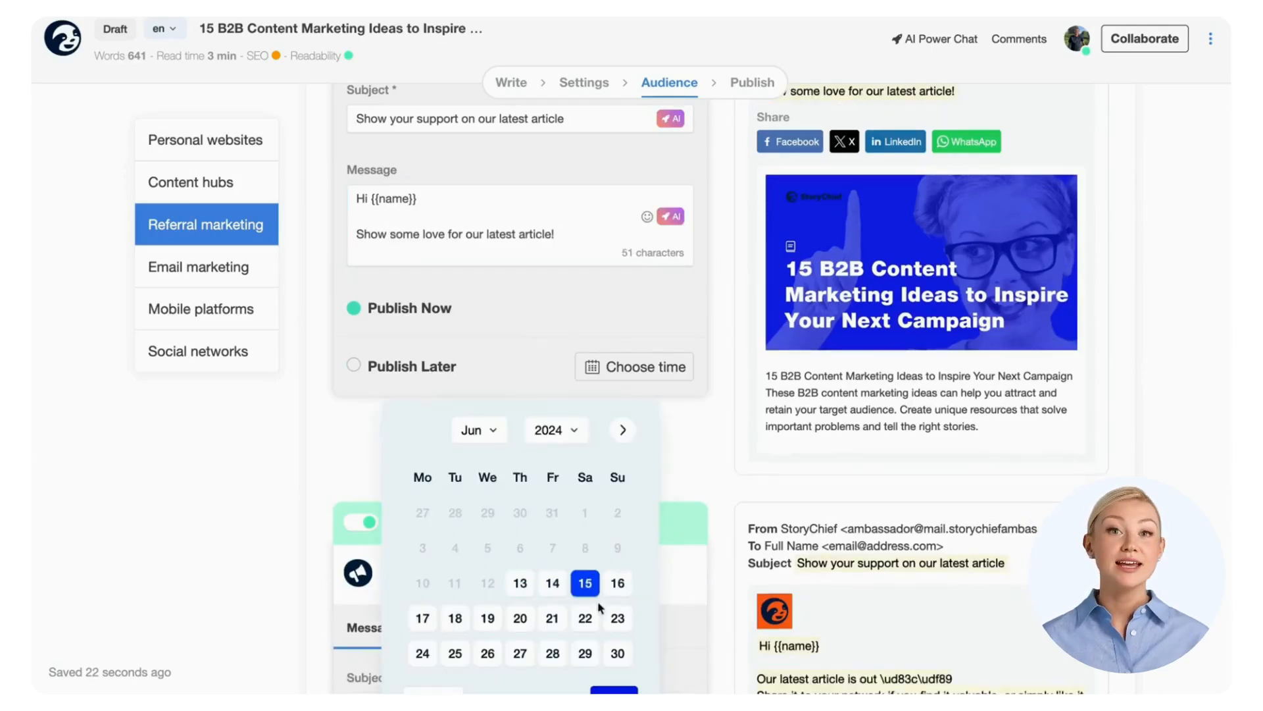
{"action": "scroll", "coordinate": [604, 632], "scroll_direction": "down", "scroll_amount": 1}
{"action": "left_click", "coordinate": [611, 677]}
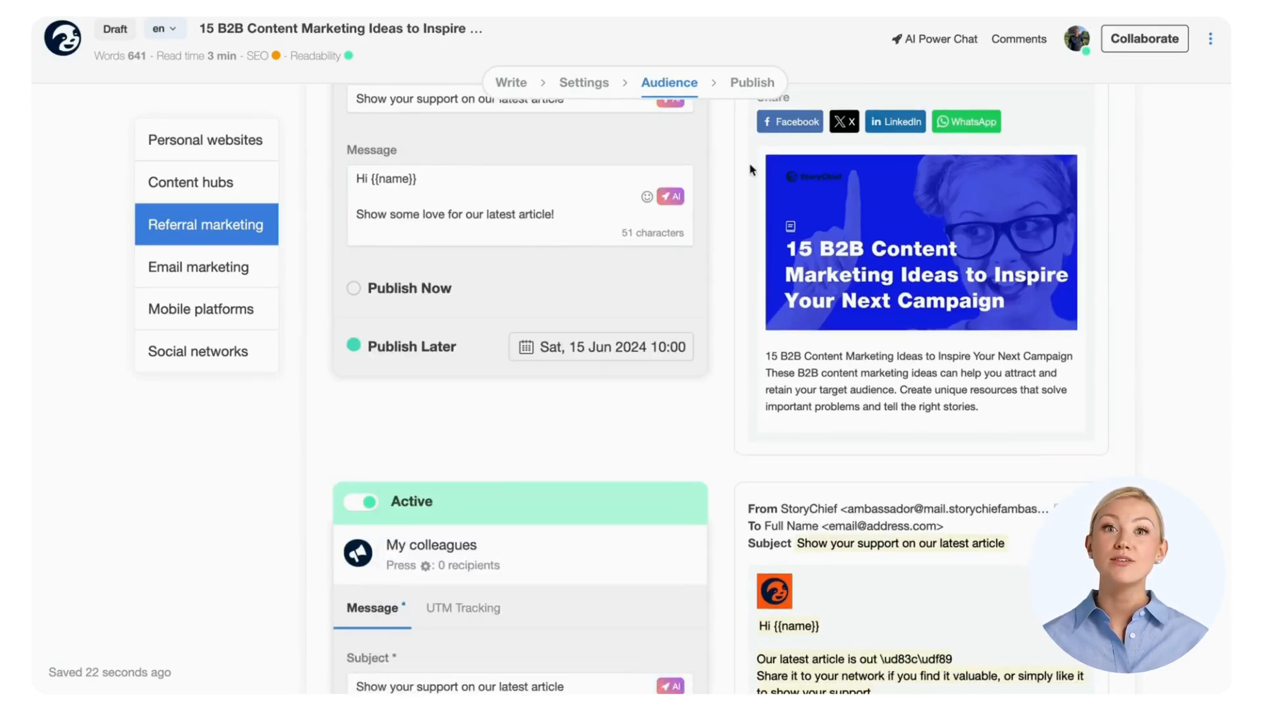
{"action": "left_click", "coordinate": [745, 86]}
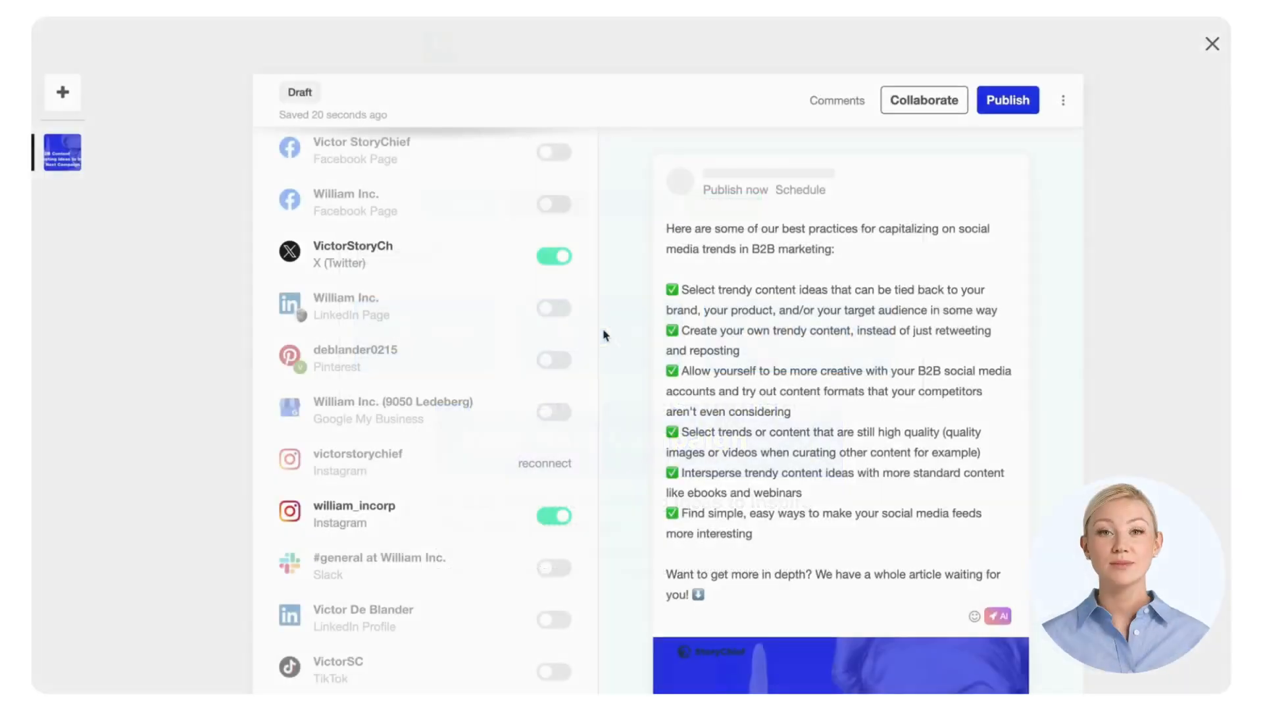
Step: Enable Ambassadors list 8 and Marketing team, shortening list 8's email text
{"action": "scroll", "coordinate": [490, 369], "scroll_direction": "down", "scroll_amount": 5}
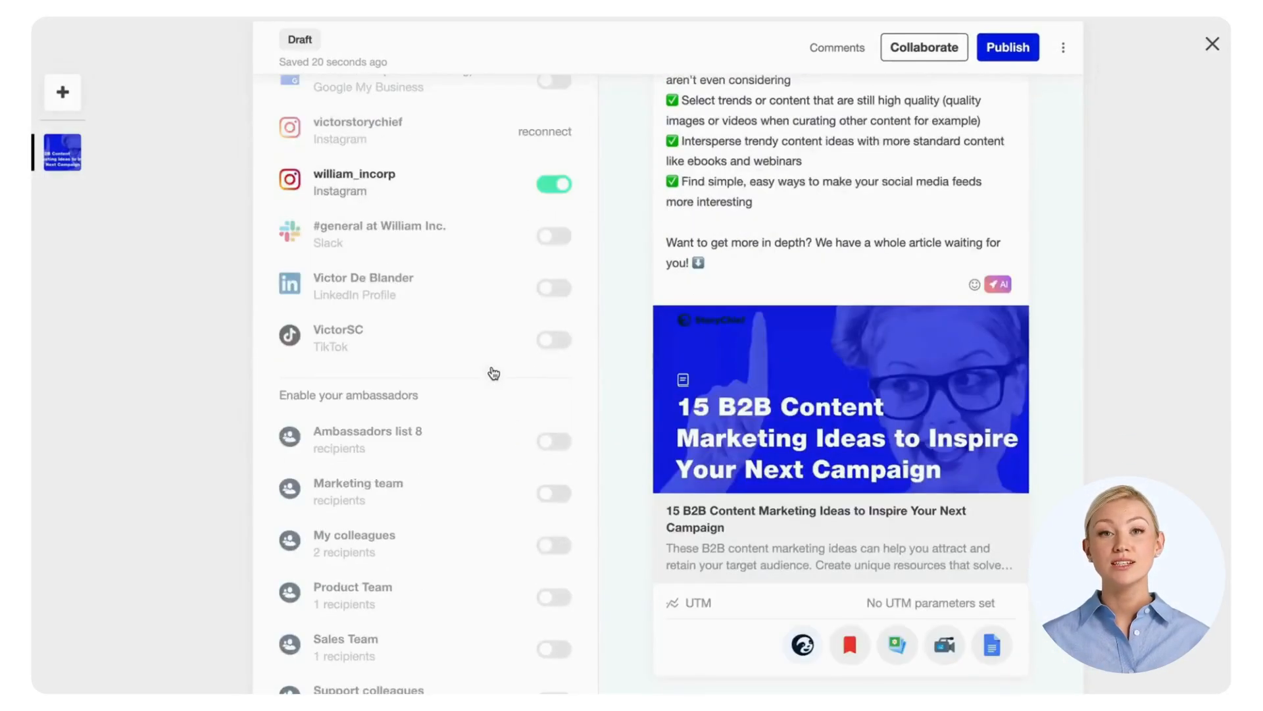
{"action": "left_click", "coordinate": [500, 437]}
{"action": "left_click", "coordinate": [520, 491]}
{"action": "scroll", "coordinate": [263, 437], "scroll_direction": "down", "scroll_amount": 15}
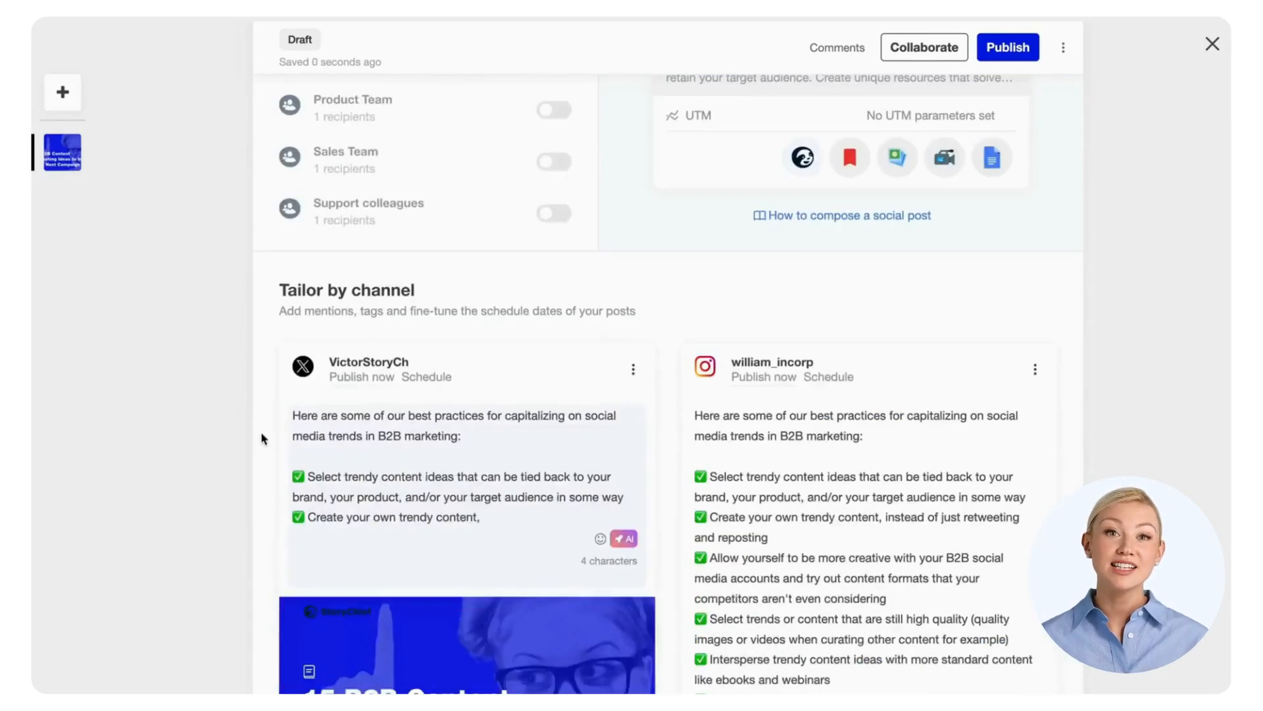
{"action": "scroll", "coordinate": [268, 429], "scroll_direction": "down", "scroll_amount": 3}
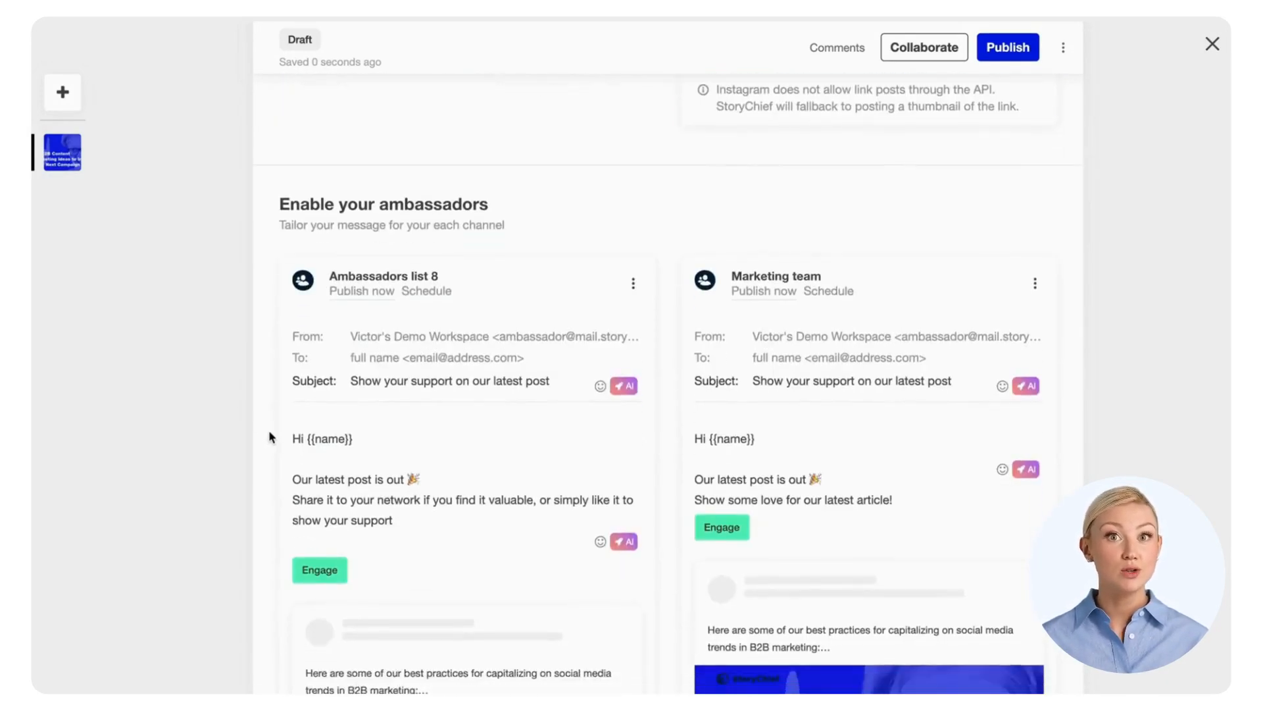
{"action": "left_click_drag", "start_coordinate": [392, 468], "coordinate": [296, 445]}
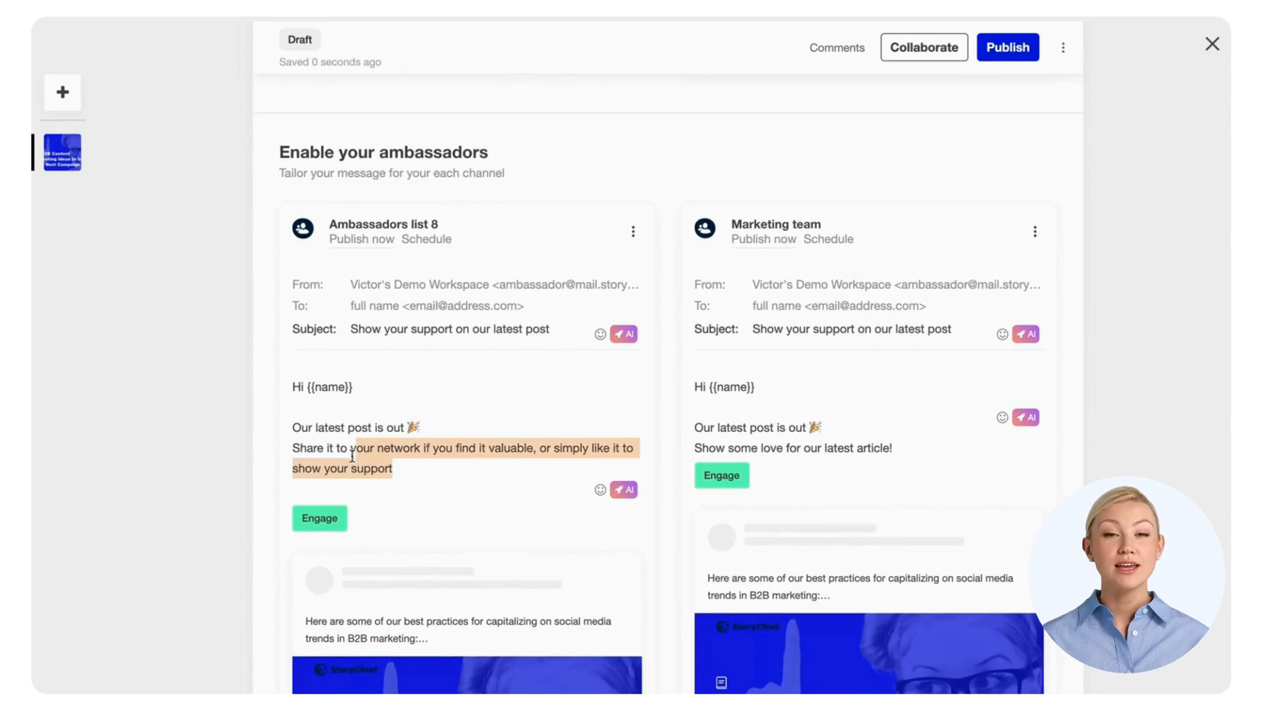
{"action": "type", "text": "Show some love for our latest article!"}
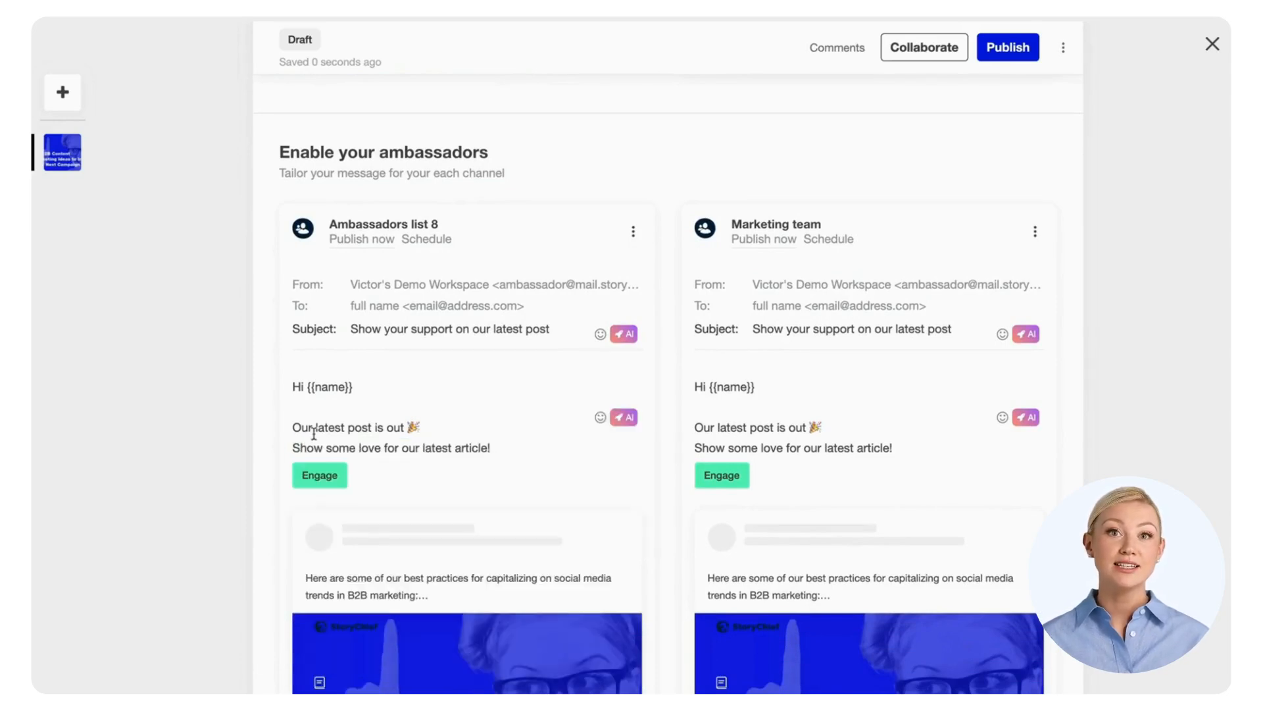
Step: Schedule list 8's email for 22 June 2024 at 13:00 and proceed to publishing
{"action": "left_click", "coordinate": [445, 245]}
{"action": "left_click", "coordinate": [493, 471]}
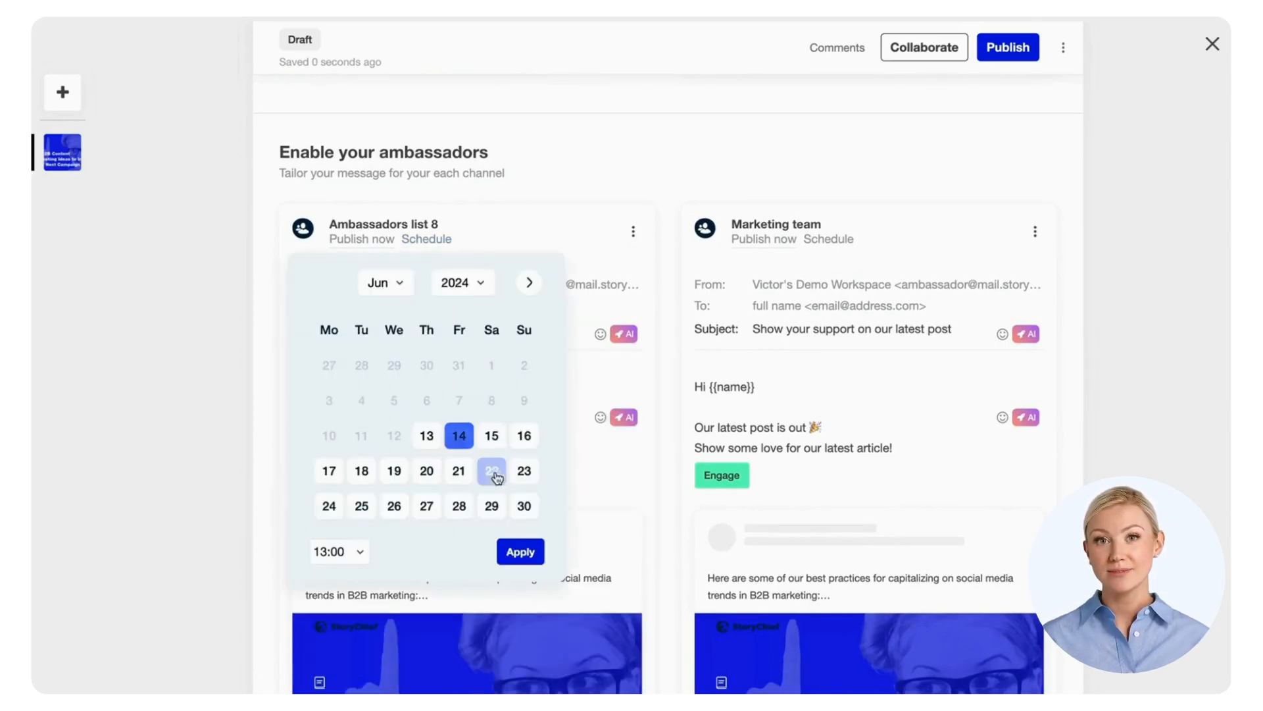
{"action": "left_click", "coordinate": [520, 551]}
{"action": "left_click", "coordinate": [1004, 59]}
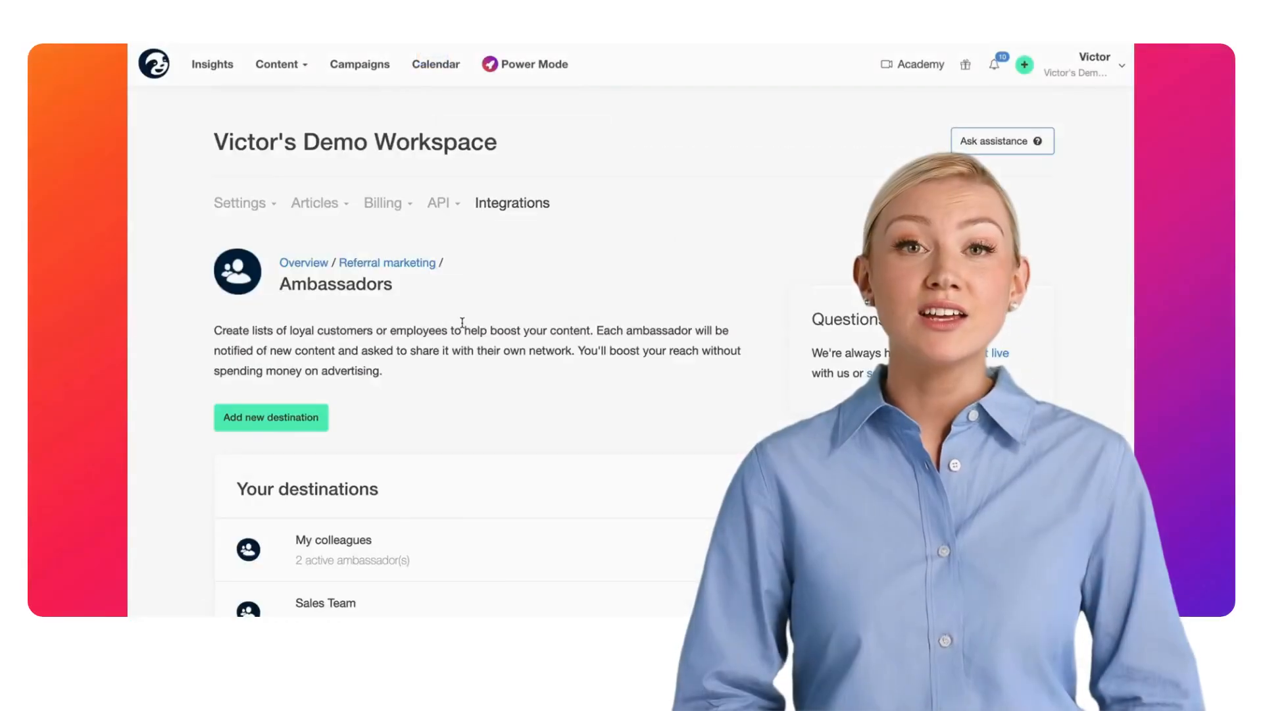
Step: Scroll through the received ambassador outreach email
{"action": "scroll", "coordinate": [463, 327], "scroll_direction": "down", "scroll_amount": 5}
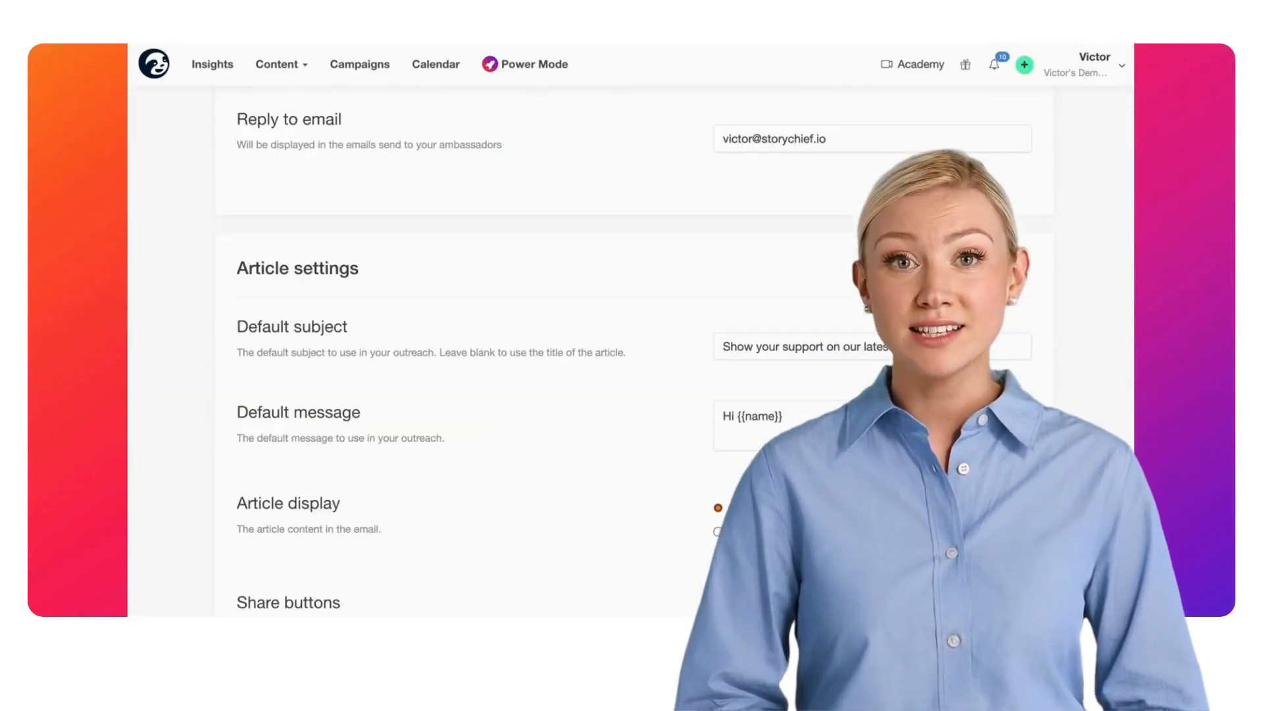
Step: Open the ambassador list's sign-up form settings
{"action": "scroll", "coordinate": [632, 355], "scroll_direction": "down", "scroll_amount": 8}
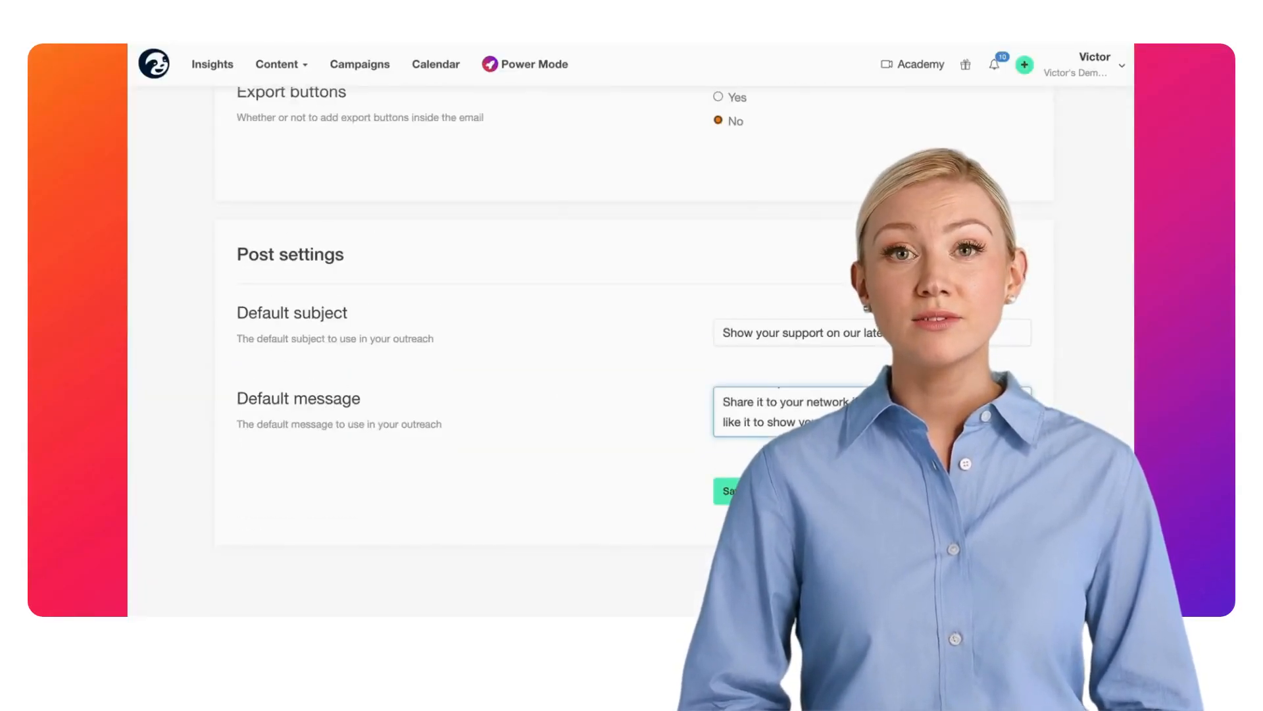
{"action": "left_click", "coordinate": [389, 344]}
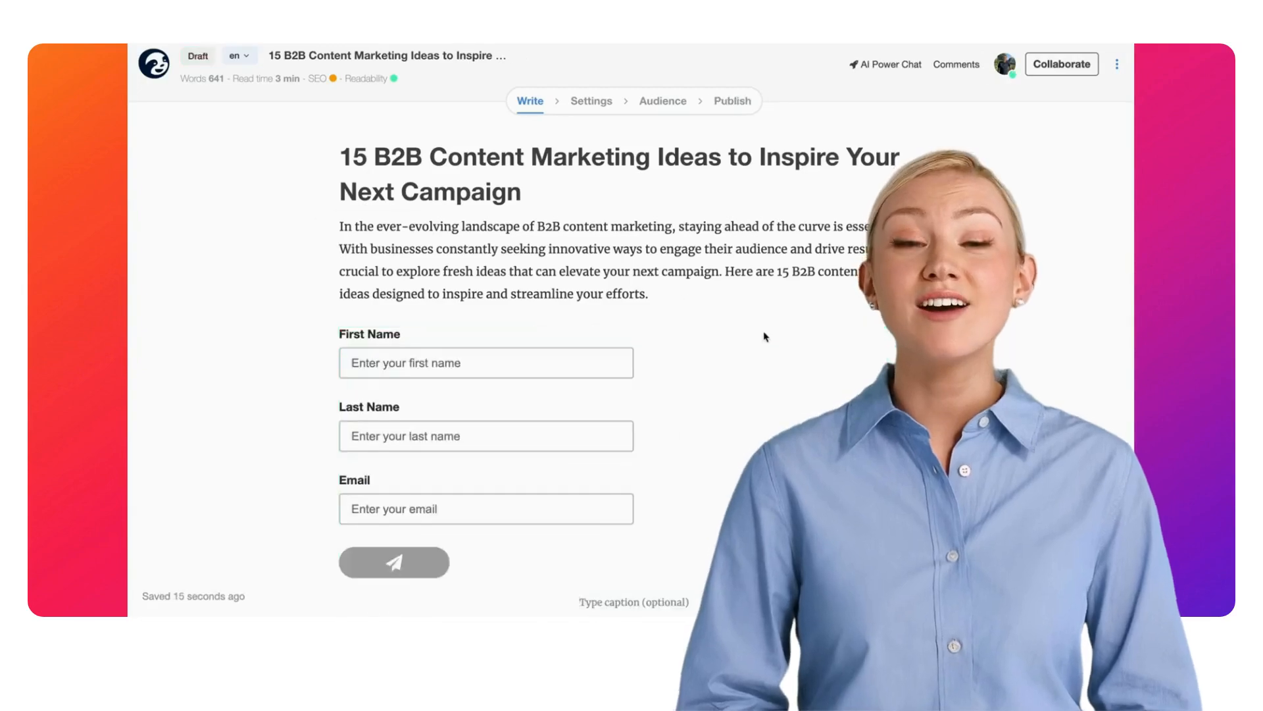